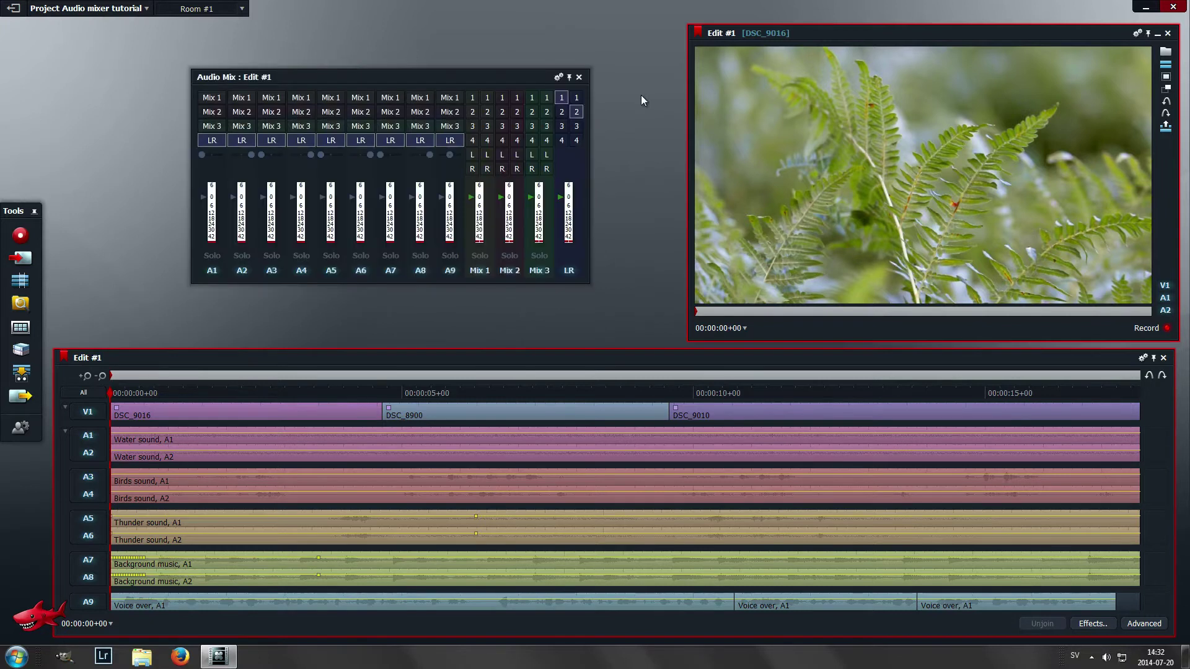
# Step: Bring up the edit's right-click command list, then dismiss it
pyautogui.rightClick(816, 33)
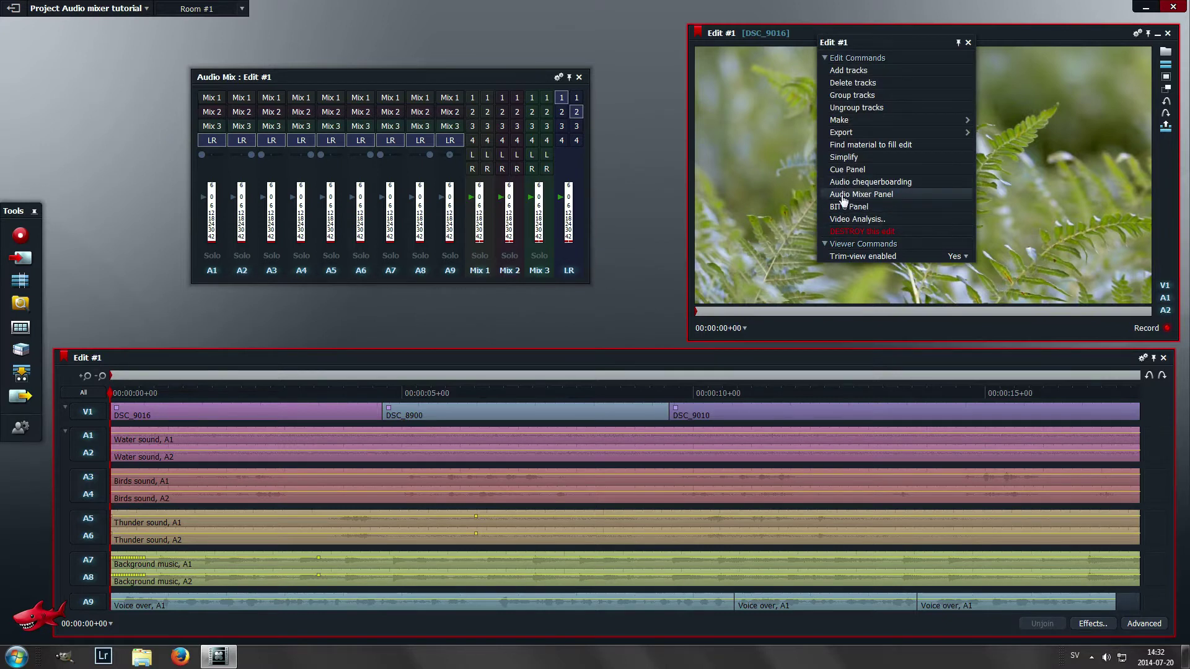
pyautogui.click(613, 196)
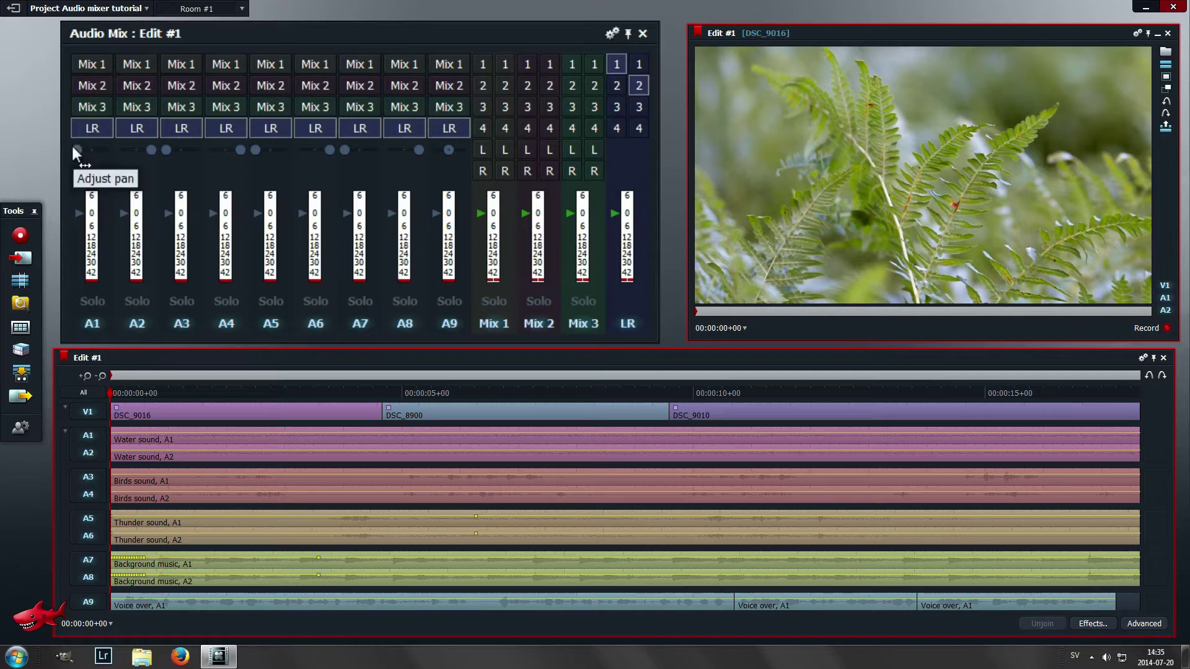
# Step: Pan track A1 toward the right and track A2 toward the left
pyautogui.moveTo(72, 144)
pyautogui.mouseDown()
pyautogui.moveTo(117, 143)
pyautogui.moveTo(73, 147)
pyautogui.mouseUp()
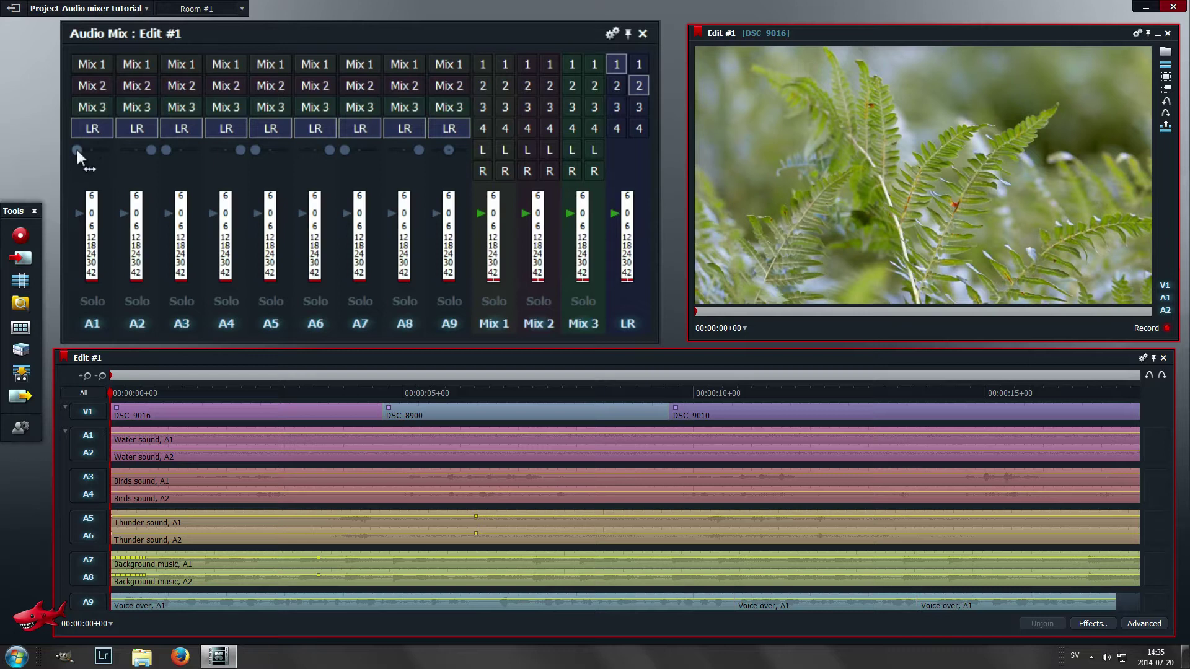
pyautogui.moveTo(76, 148); pyautogui.dragTo(80, 149)
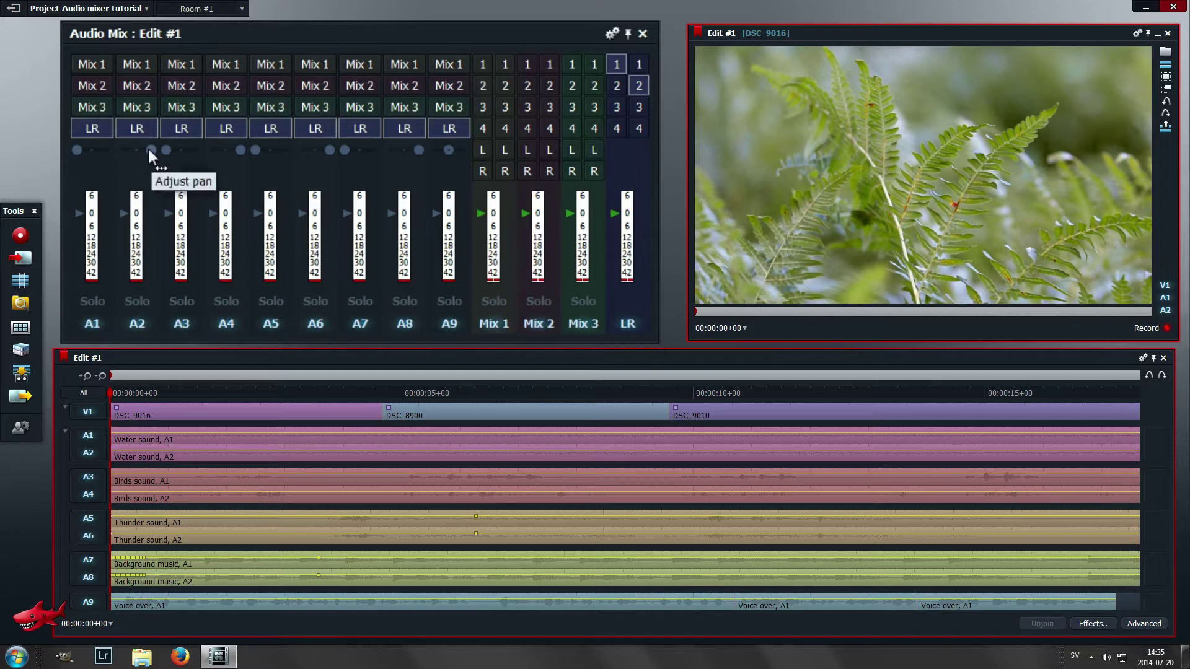
pyautogui.moveTo(151, 146); pyautogui.dragTo(128, 146)
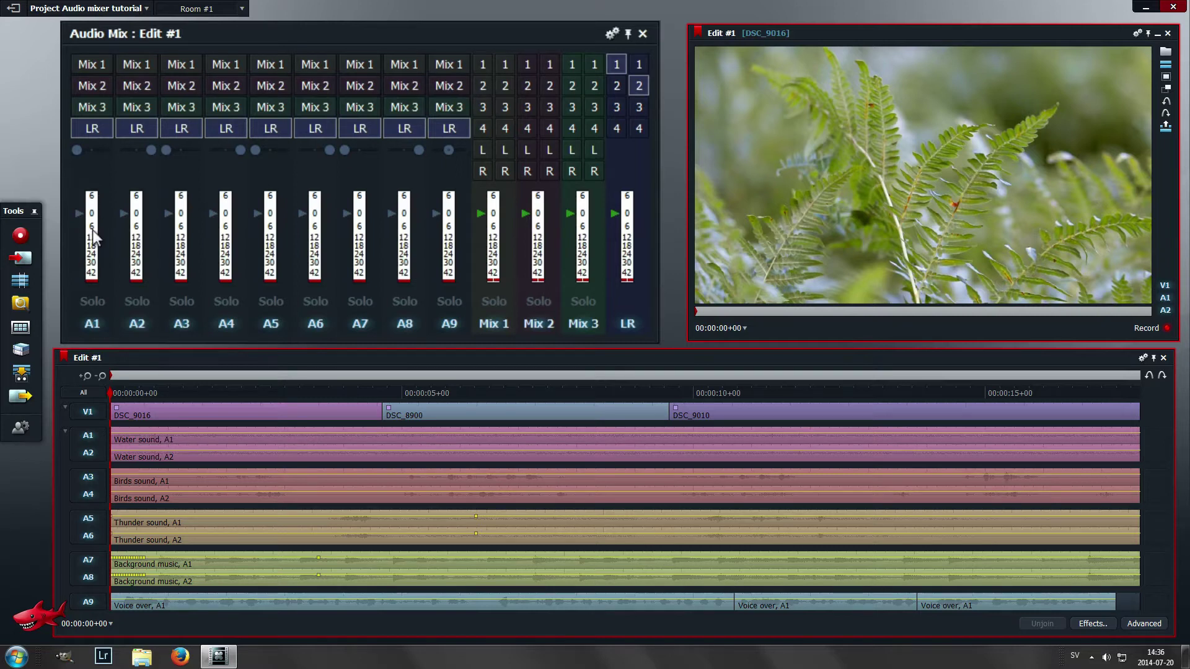
pyautogui.press('space')
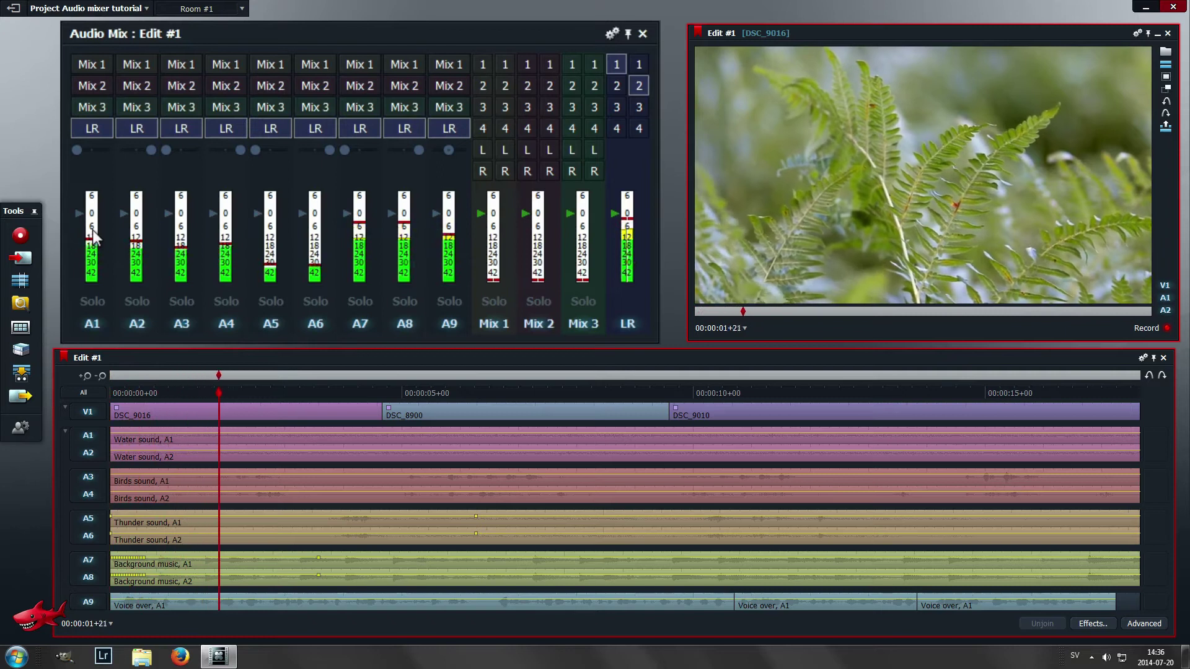
pyautogui.press('space')
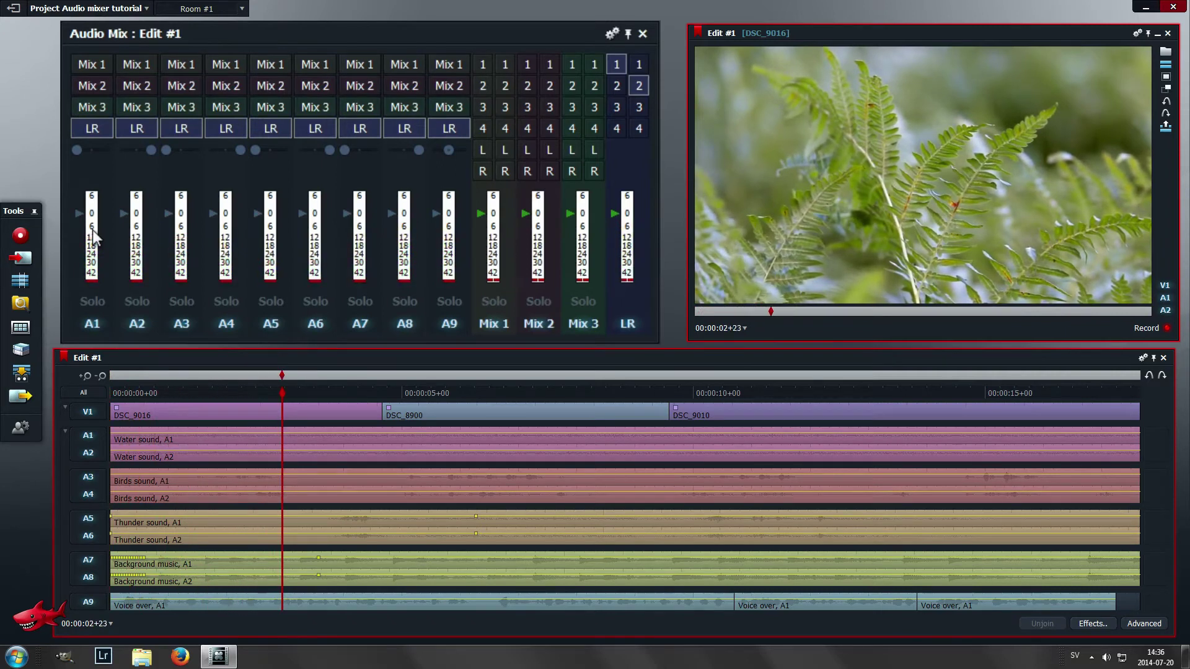
pyautogui.press('Home')
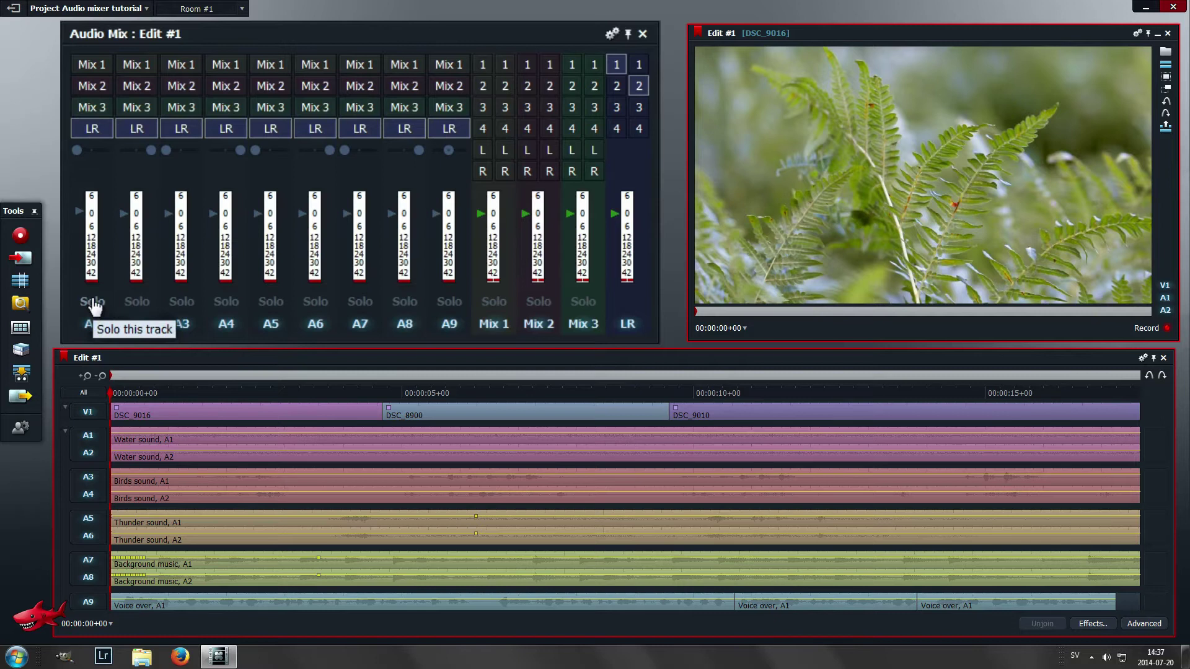
pyautogui.click(95, 304)
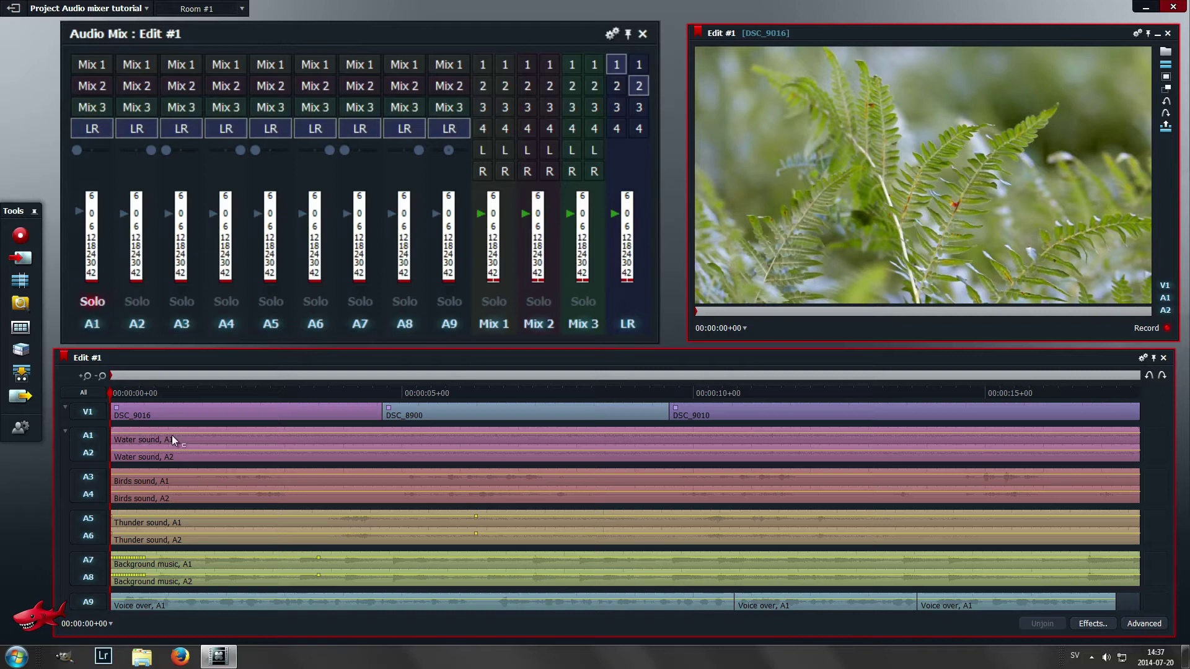
pyautogui.press('space')
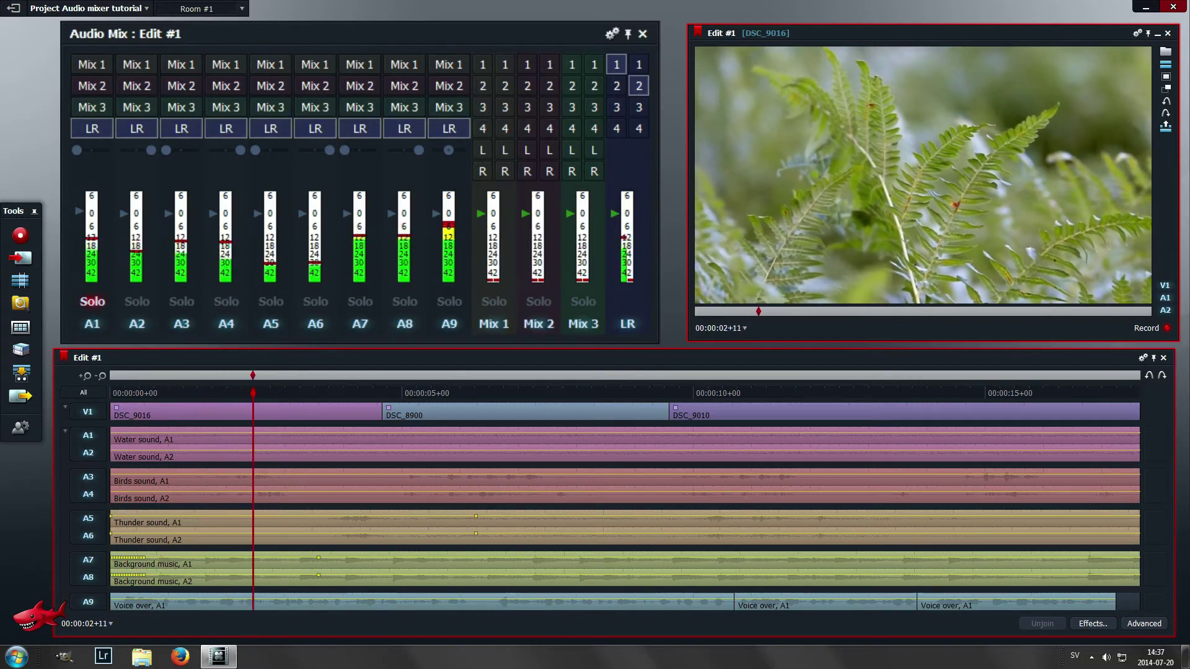
pyautogui.press('space')
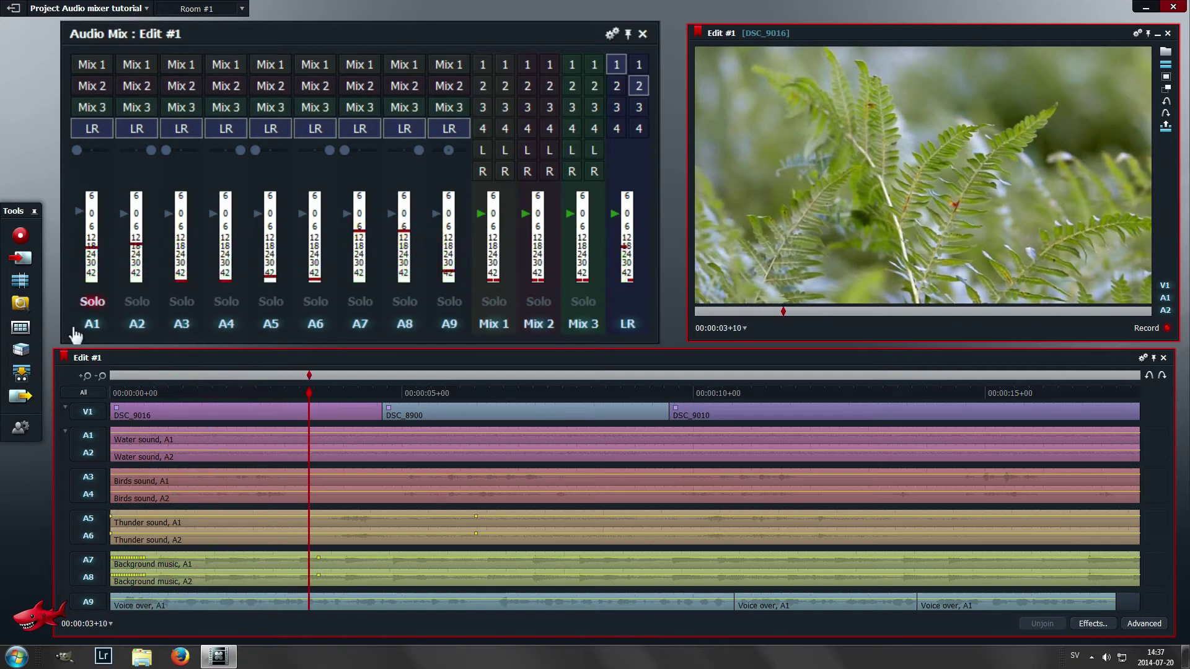
pyautogui.press('Home')
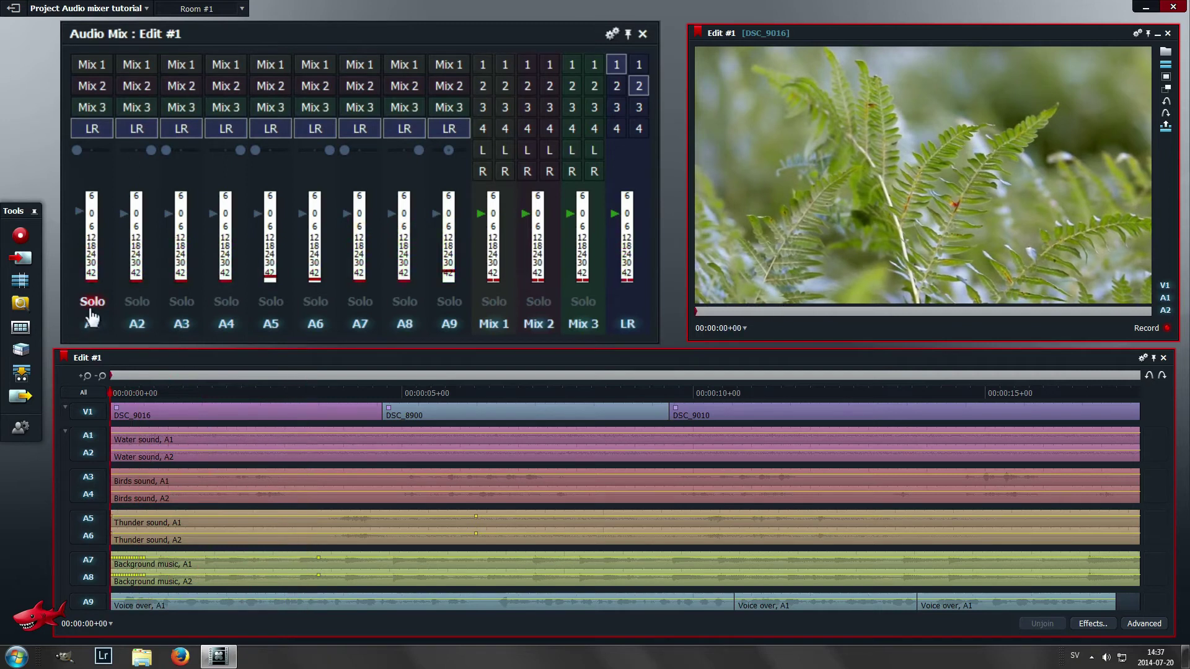
pyautogui.click(137, 302)
pyautogui.press('space')
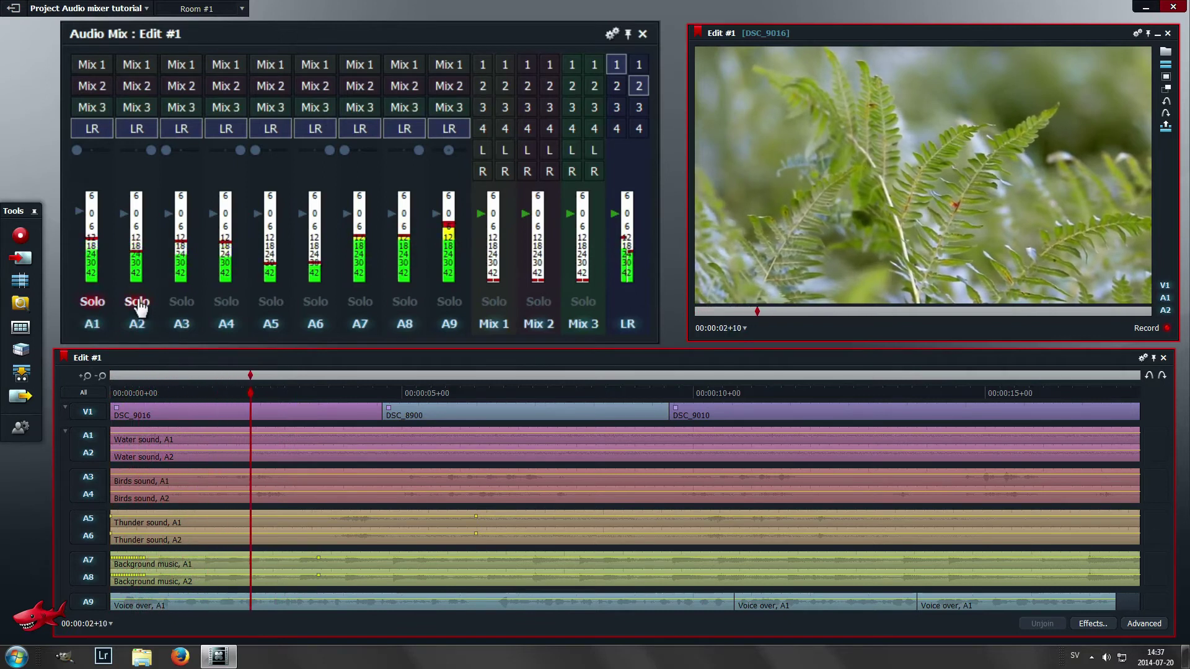
pyautogui.press('space')
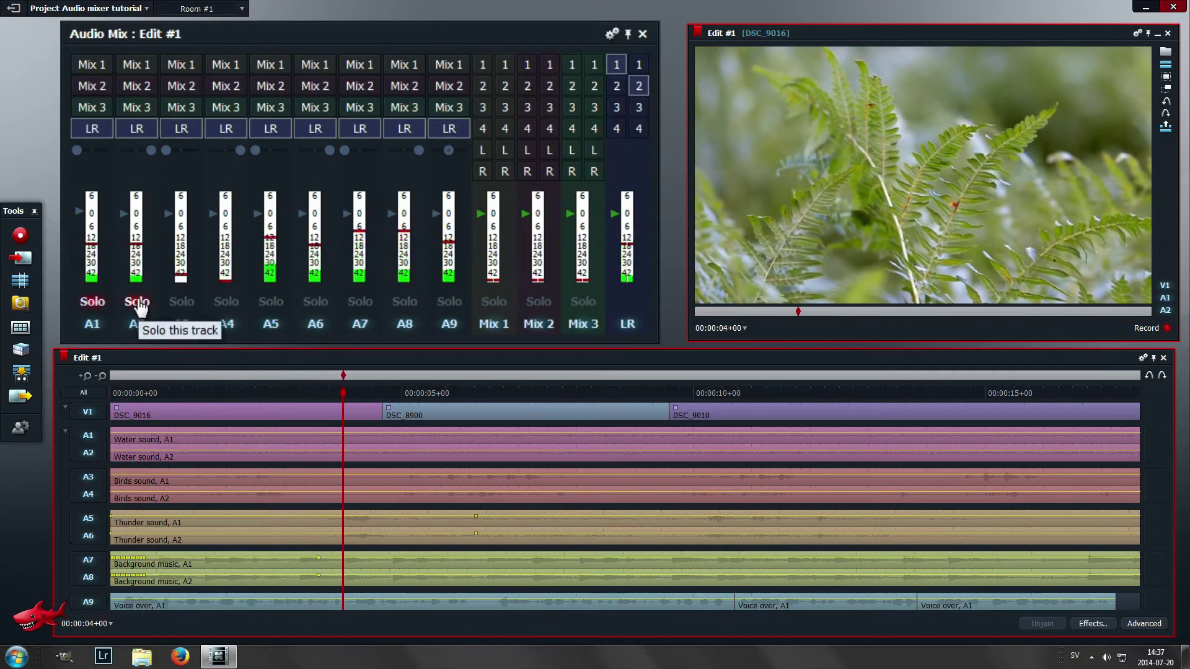
pyautogui.press('Home')
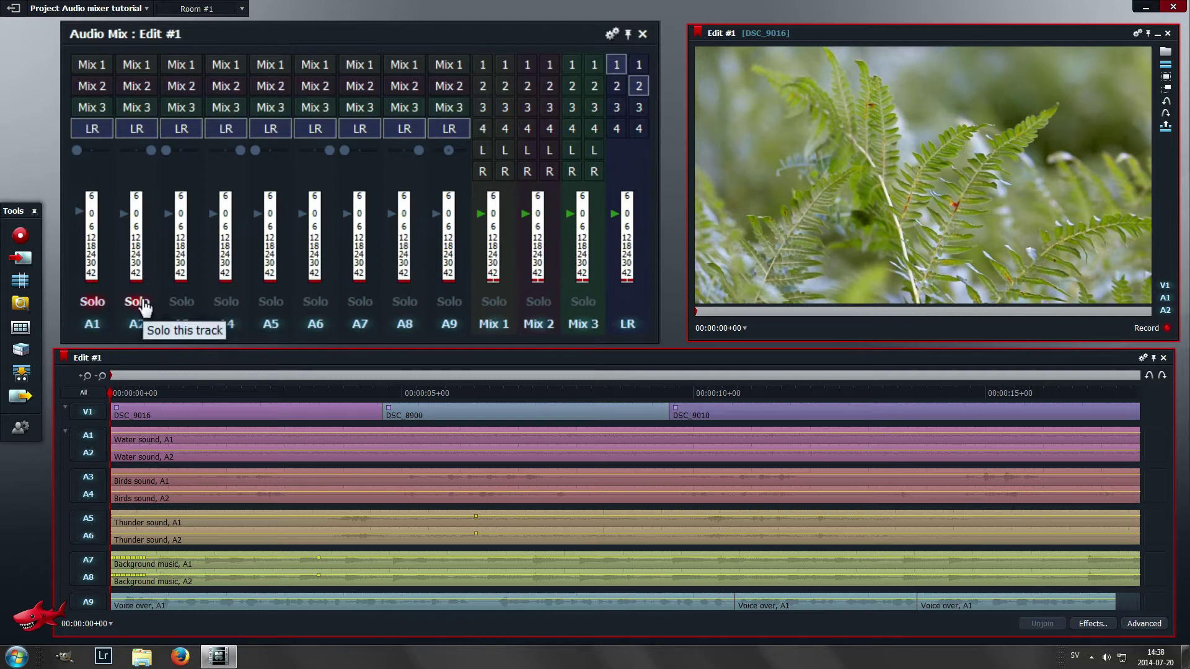
pyautogui.click(138, 304)
pyautogui.click(92, 302)
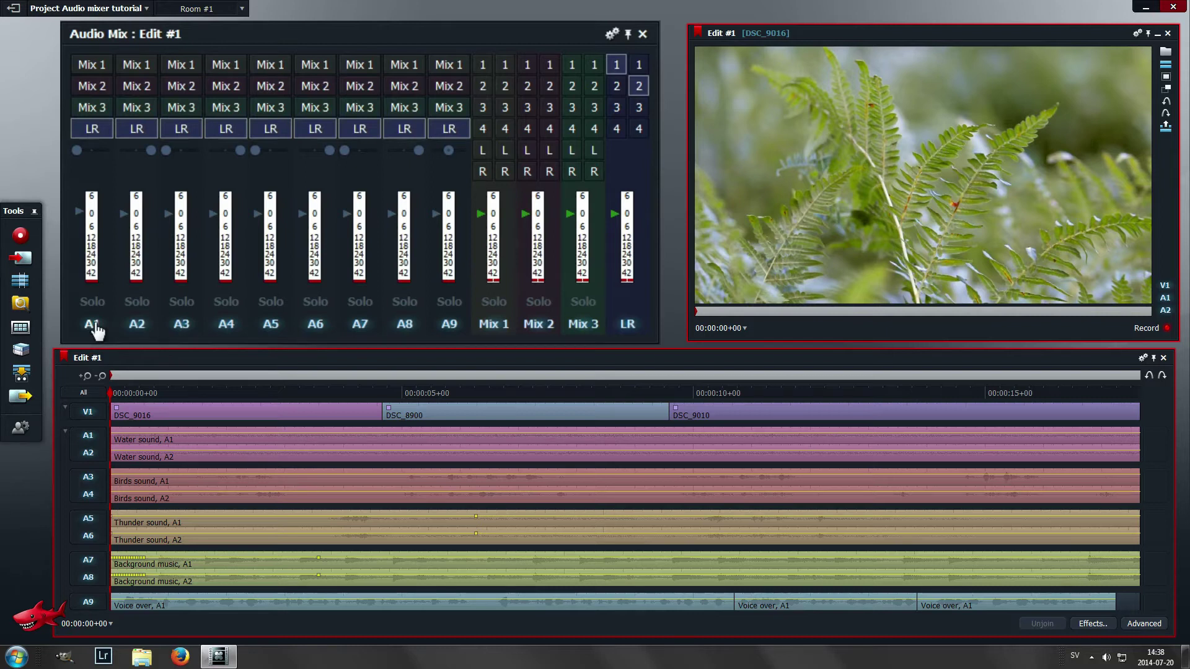
pyautogui.click(94, 325)
pyautogui.click(128, 325)
pyautogui.press('space')
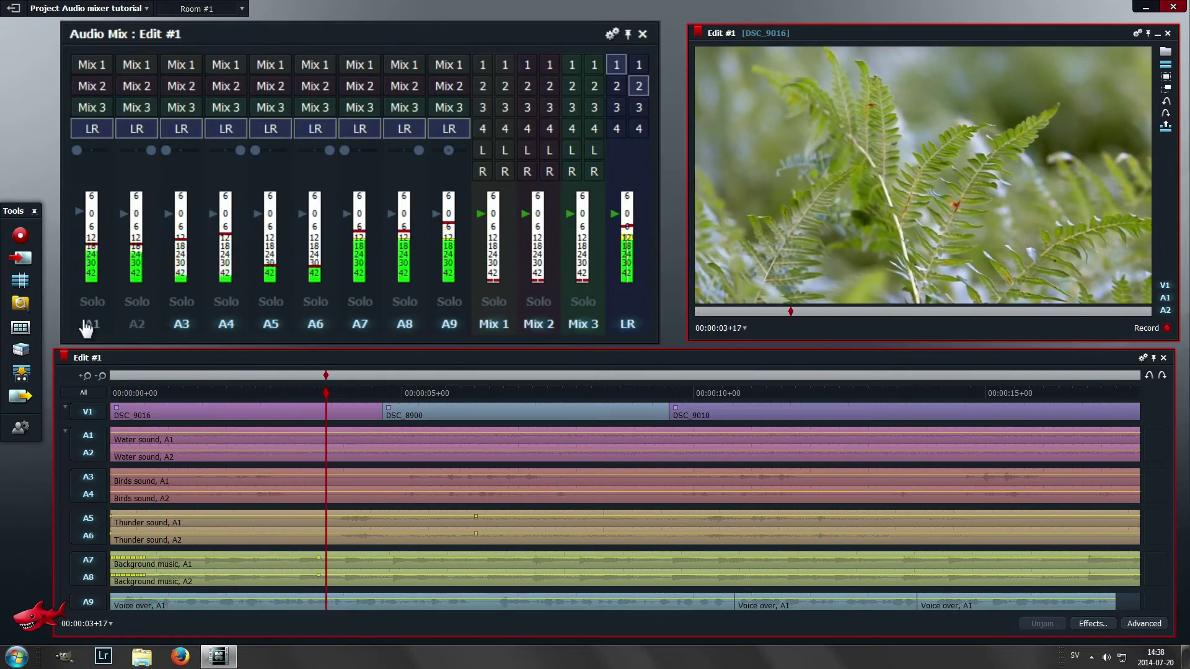
pyautogui.press('space')
pyautogui.press('Home')
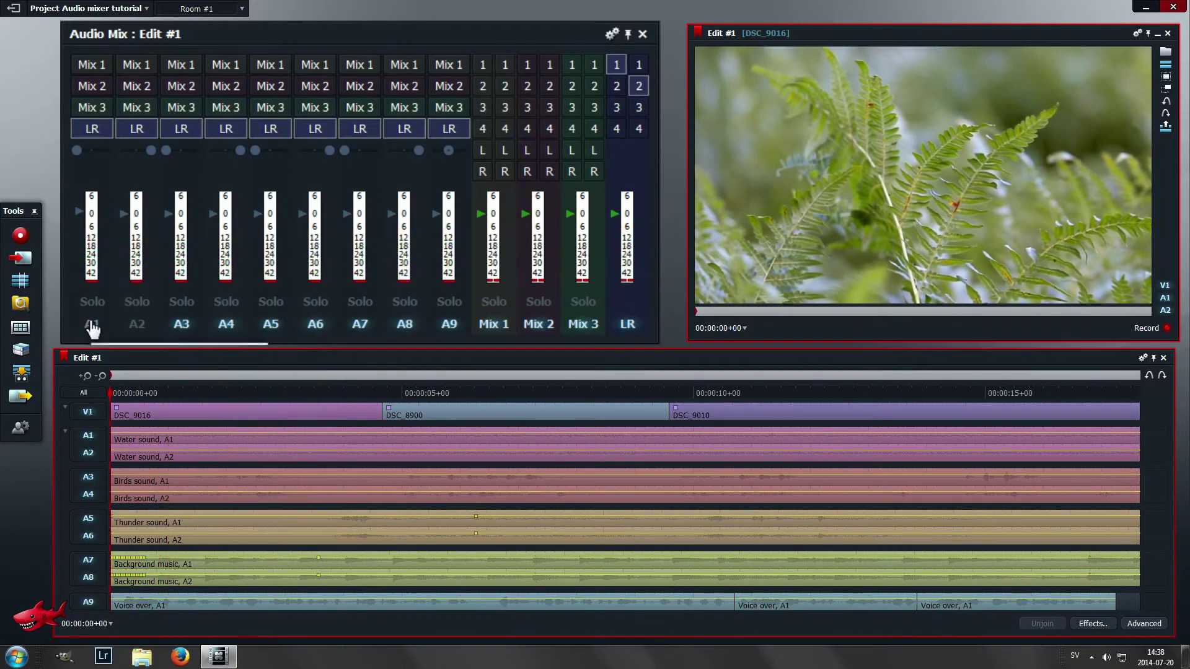
pyautogui.click(91, 325)
pyautogui.press('space')
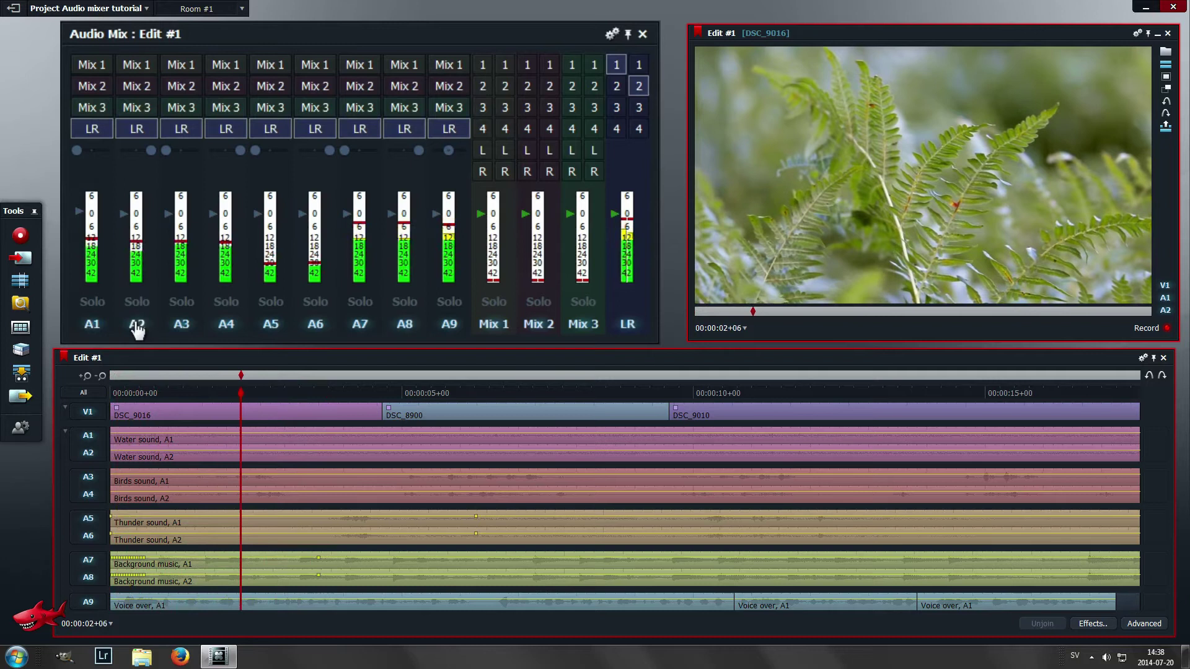
pyautogui.press('space')
pyautogui.press('Home')
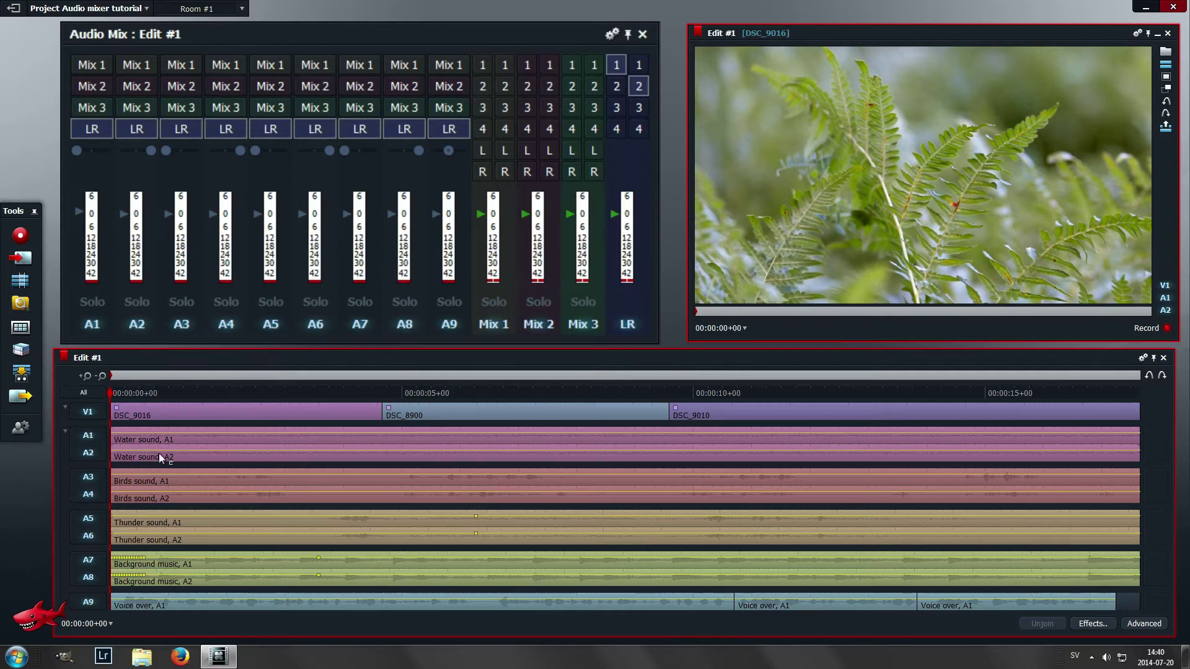
# Step: Jump to the DSC_8900 clip, then return the playhead to 00:00:00+00
pyautogui.click(408, 393)
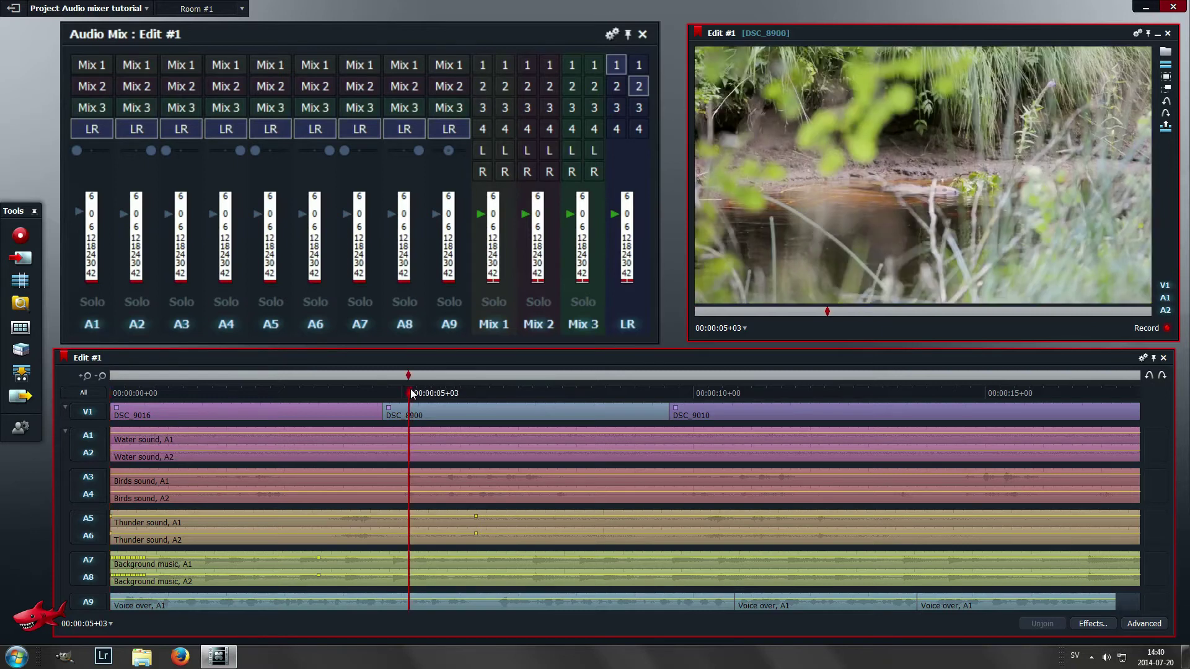
pyautogui.press('Home')
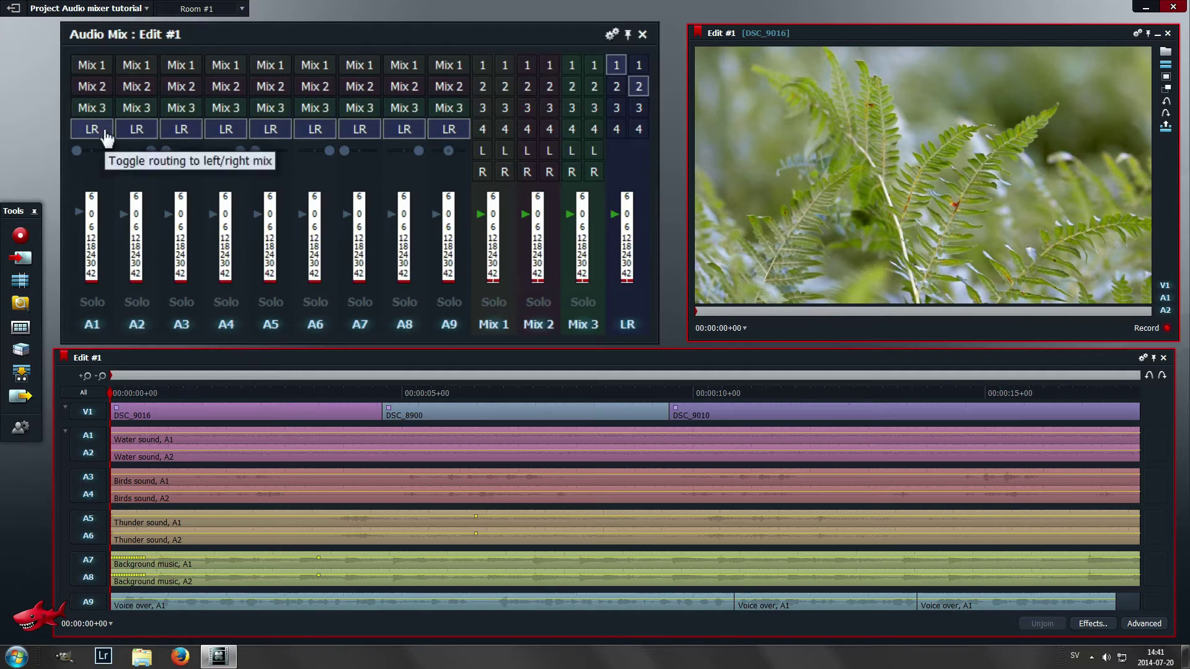
# Step: Take tracks A2–A6 off the main LR output
pyautogui.click(135, 130)
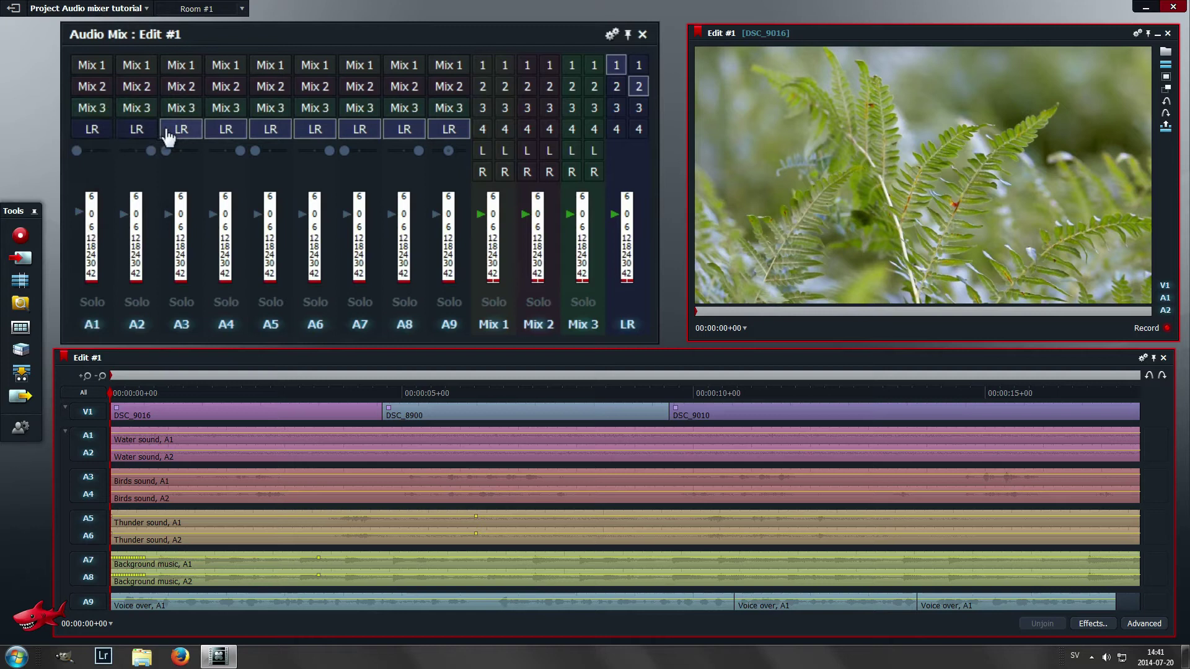
pyautogui.click(180, 131)
pyautogui.click(229, 130)
pyautogui.click(272, 131)
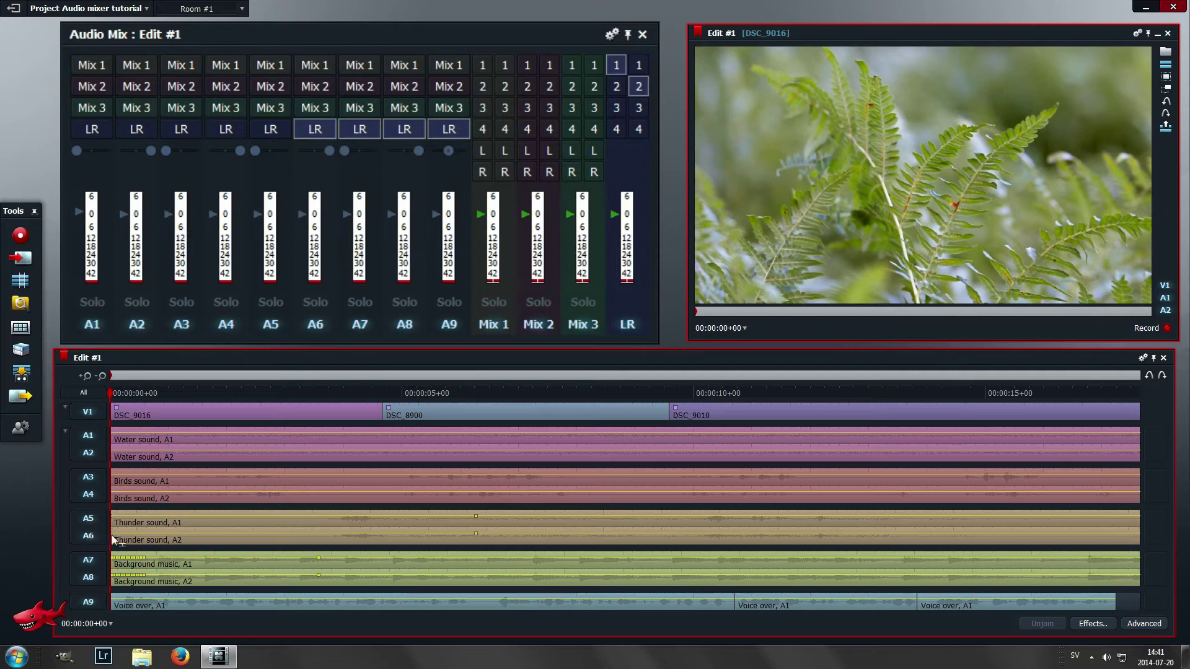
pyautogui.click(315, 129)
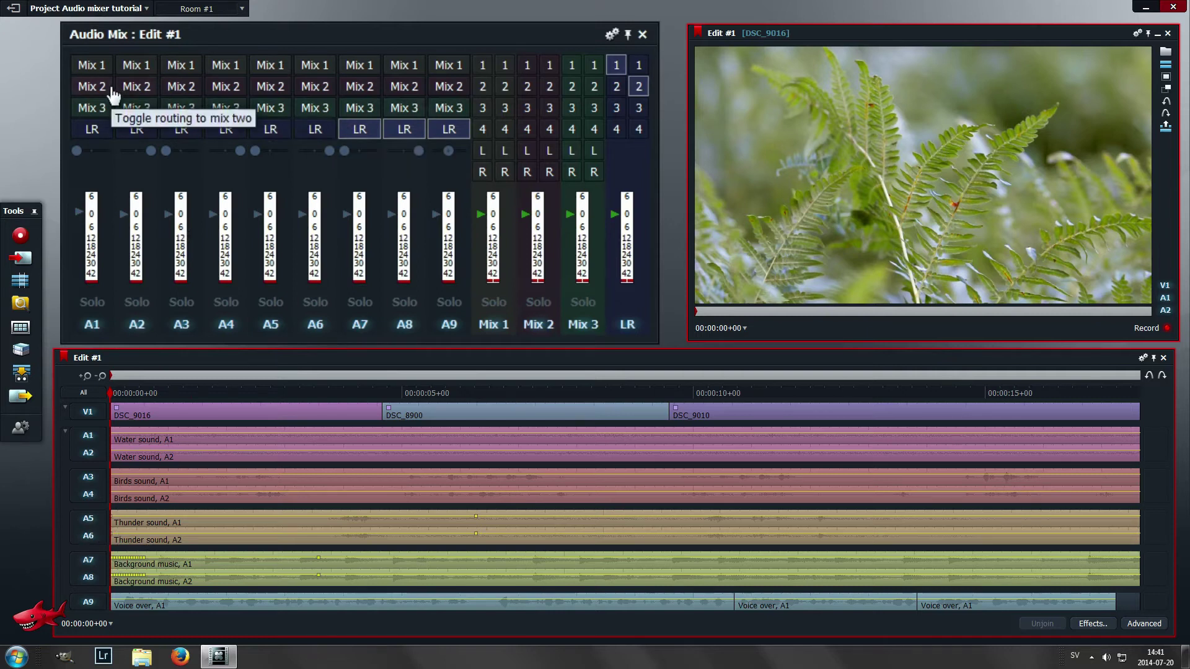
# Step: Route ambient tracks A1–A6 into Mix 1 and send Mix 1 to L and R
pyautogui.click(92, 67)
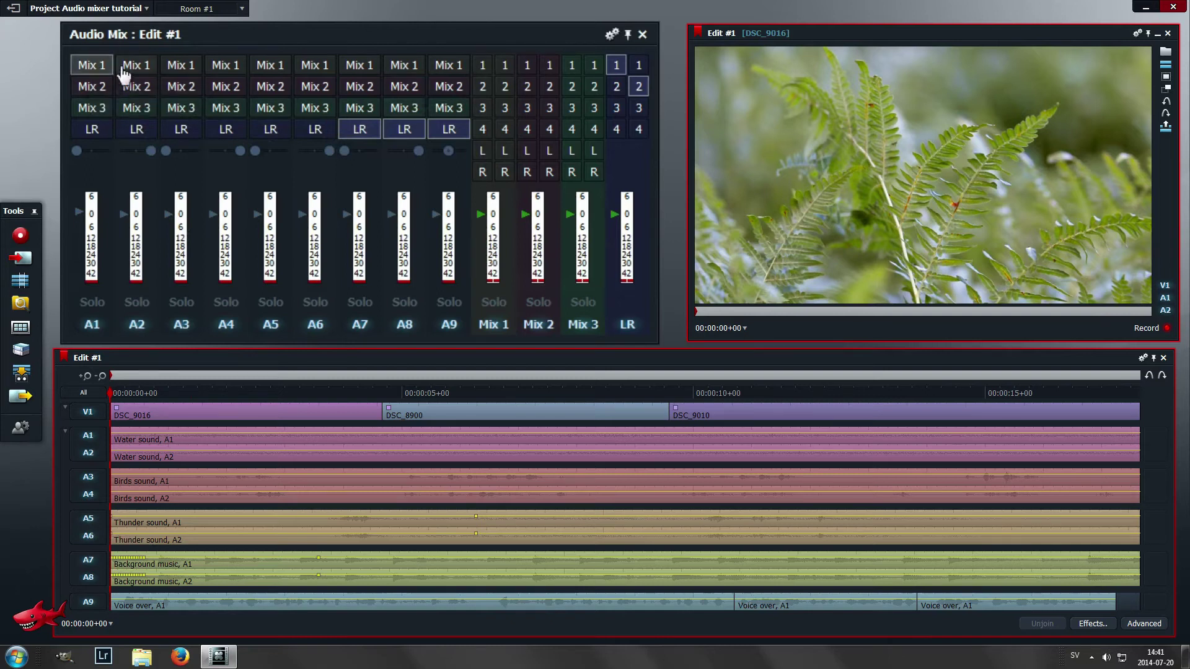
pyautogui.click(136, 67)
pyautogui.click(181, 67)
pyautogui.click(226, 67)
pyautogui.click(273, 65)
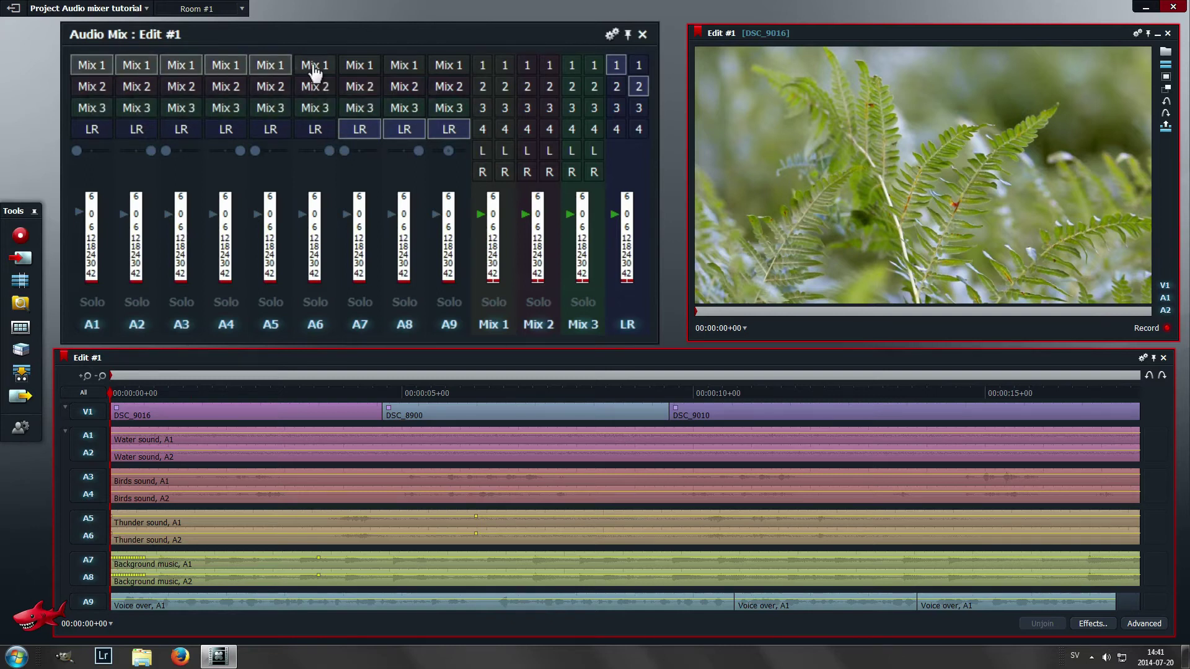
pyautogui.click(315, 67)
pyautogui.click(489, 155)
pyautogui.click(510, 175)
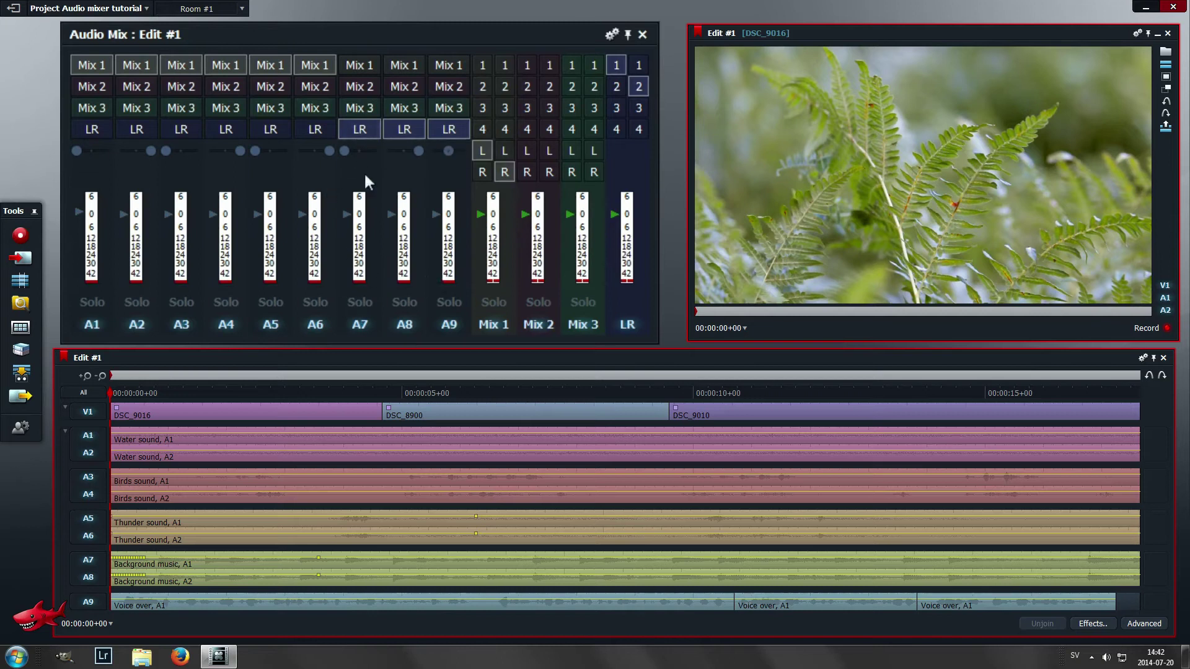
# Step: Route music tracks A7 and A8 into Mix 2, drop them from LR, and send Mix 2 left
pyautogui.click(359, 87)
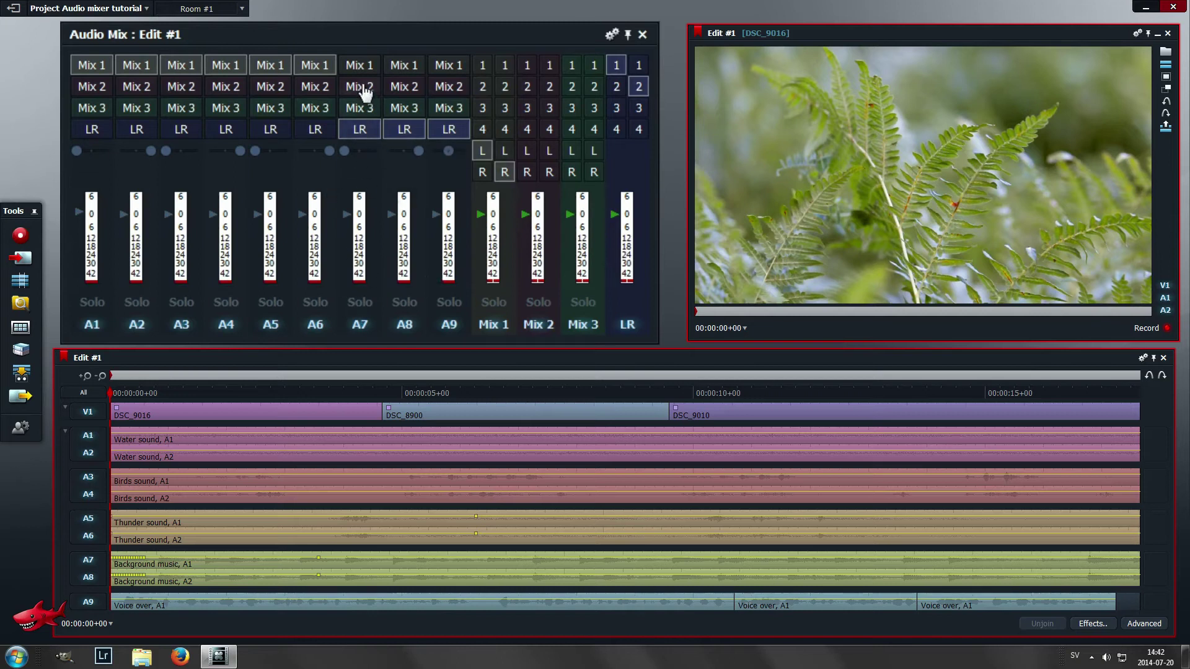
pyautogui.click(397, 89)
pyautogui.click(356, 133)
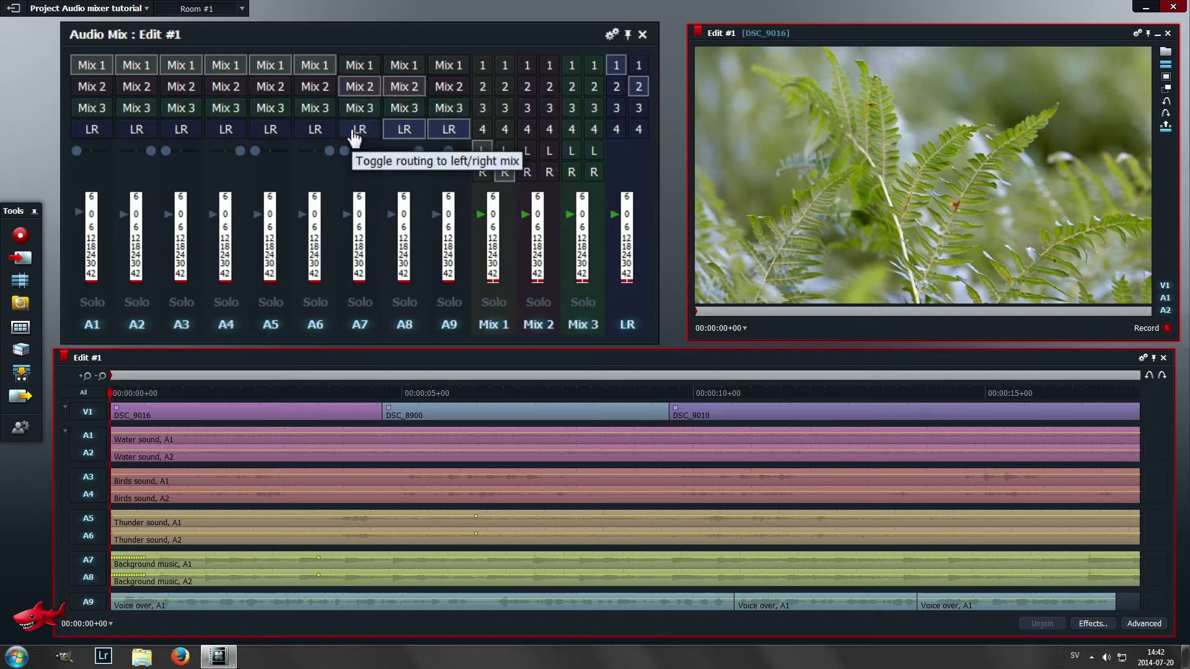
pyautogui.click(404, 132)
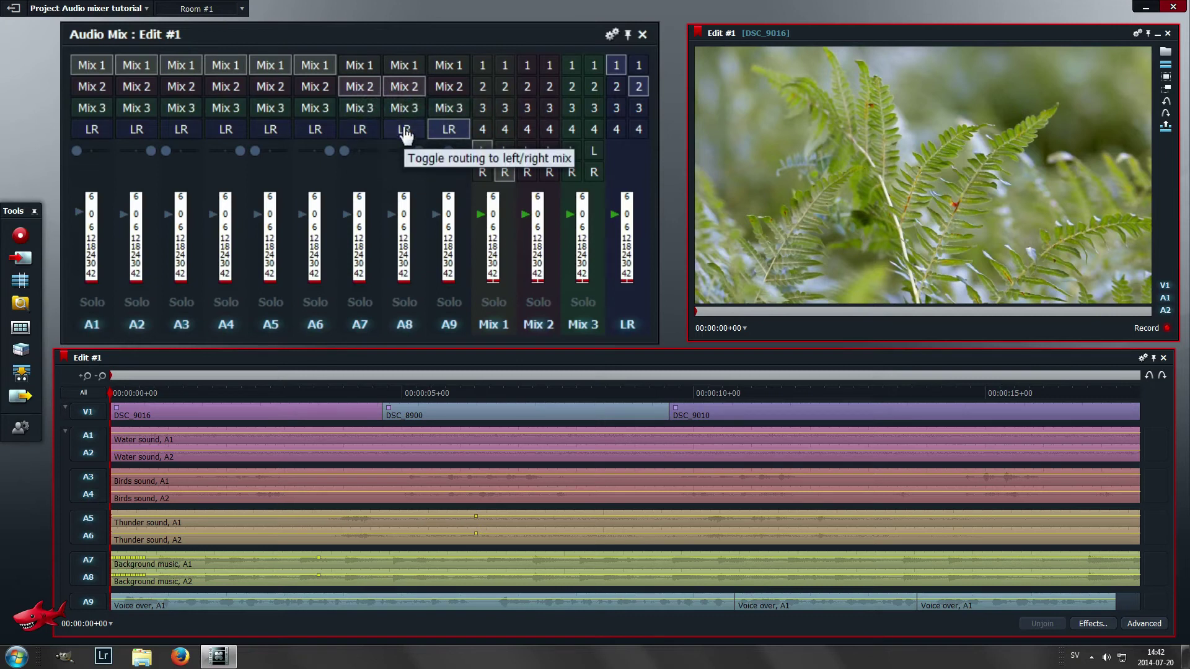
pyautogui.click(527, 152)
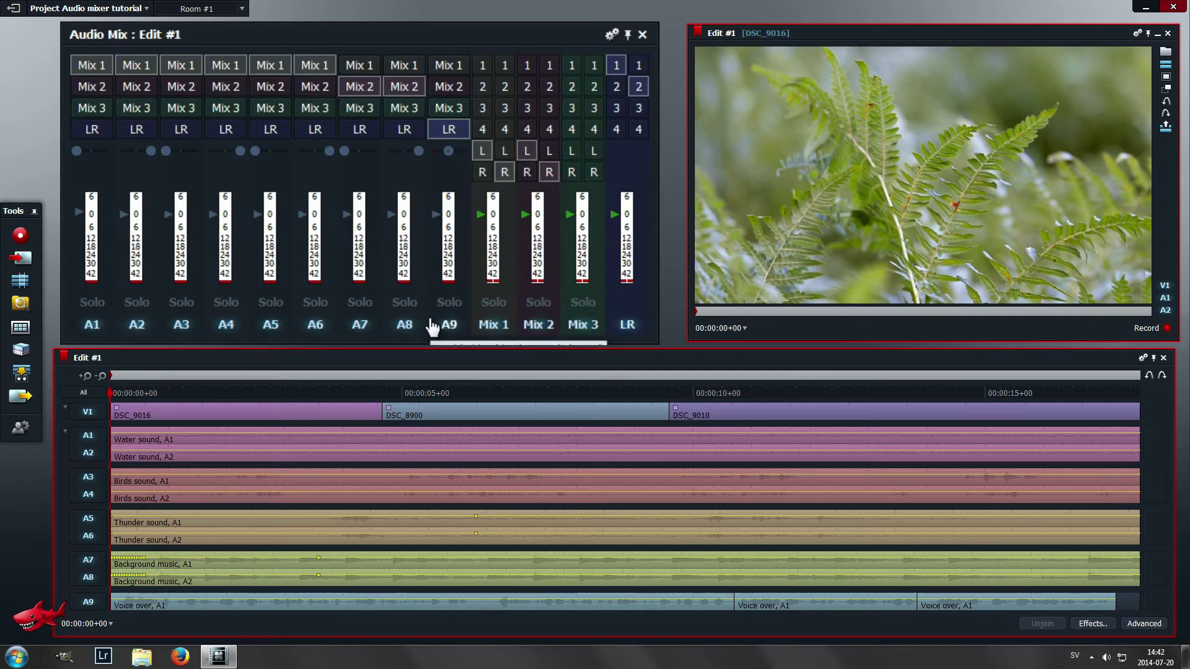
# Step: Play, stop and resume the edit, then rewind to the start and play it again
pyautogui.press('space')
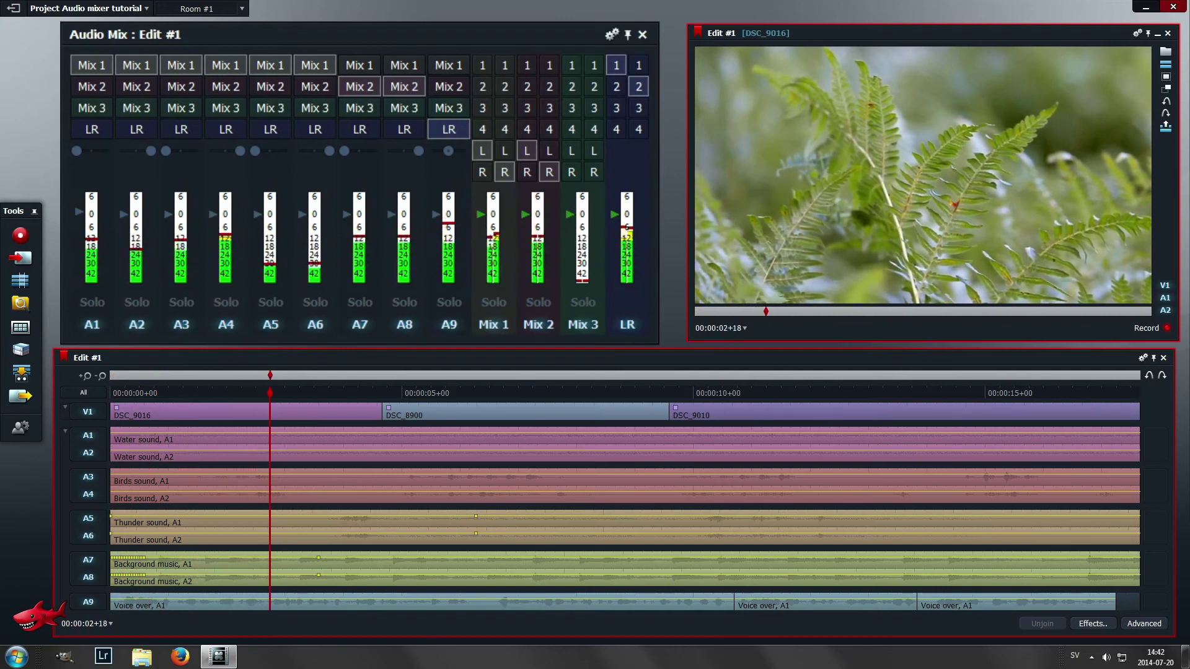
pyautogui.press('space')
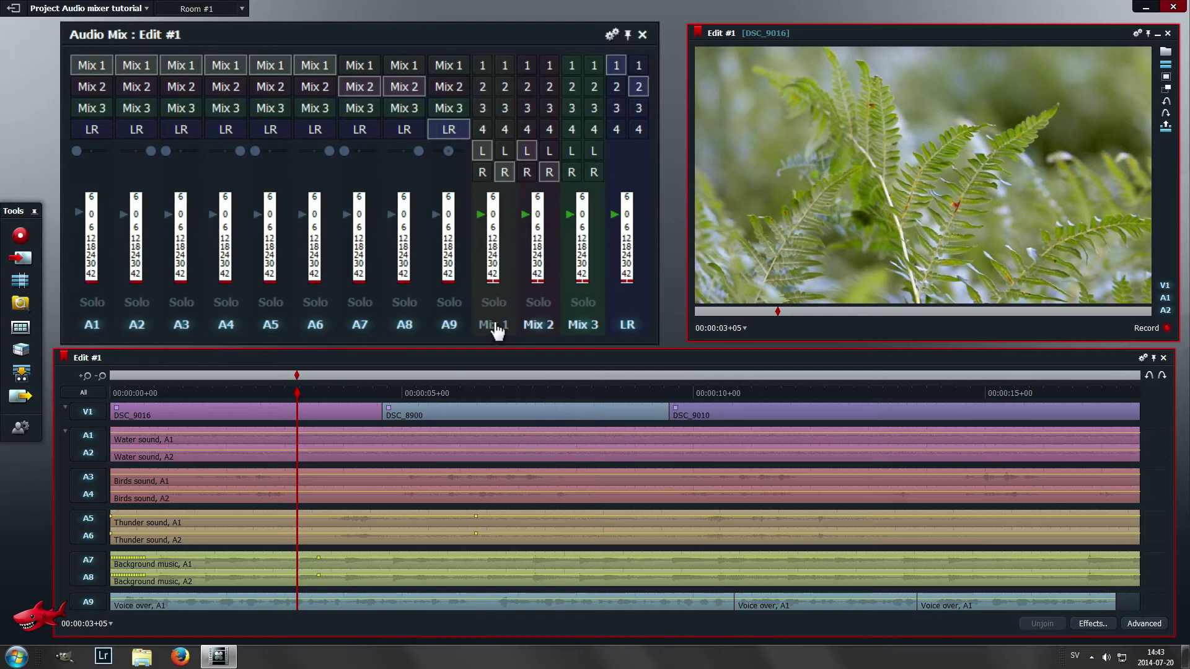
pyautogui.press('space')
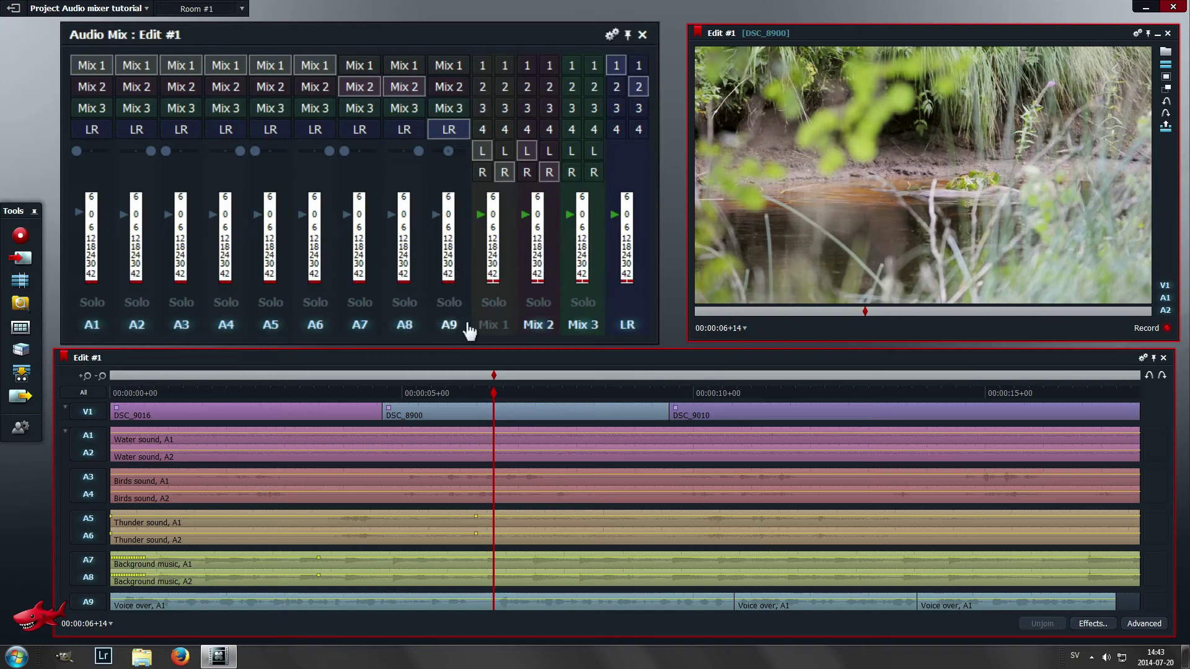
pyautogui.press('Home')
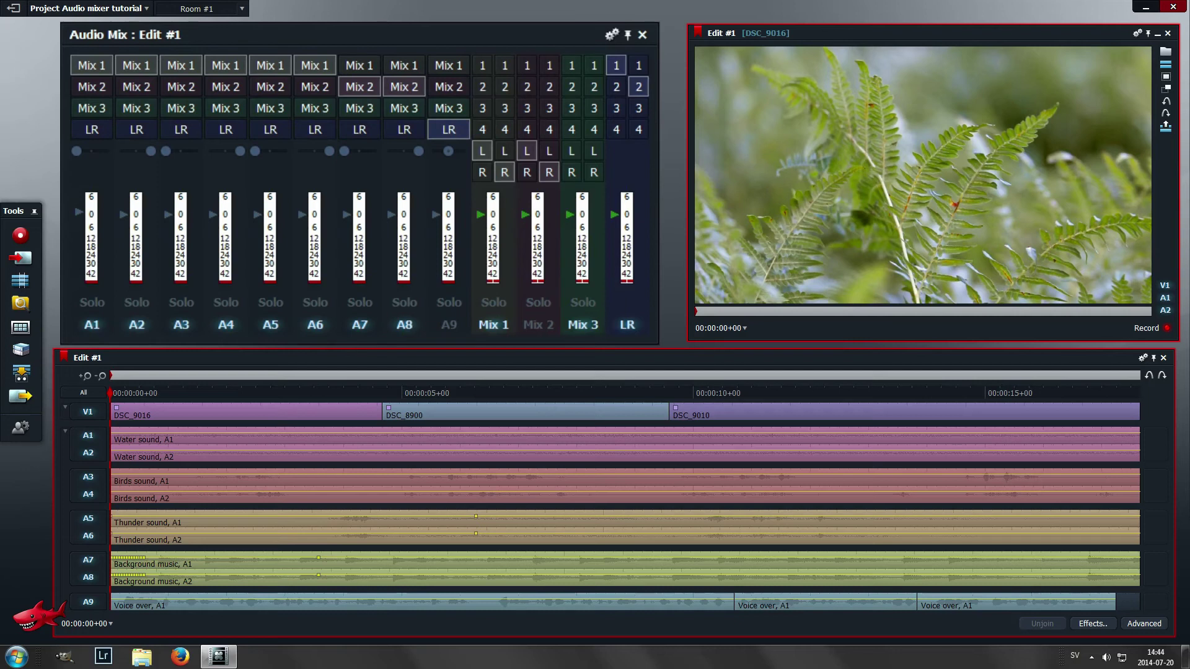
pyautogui.press('space')
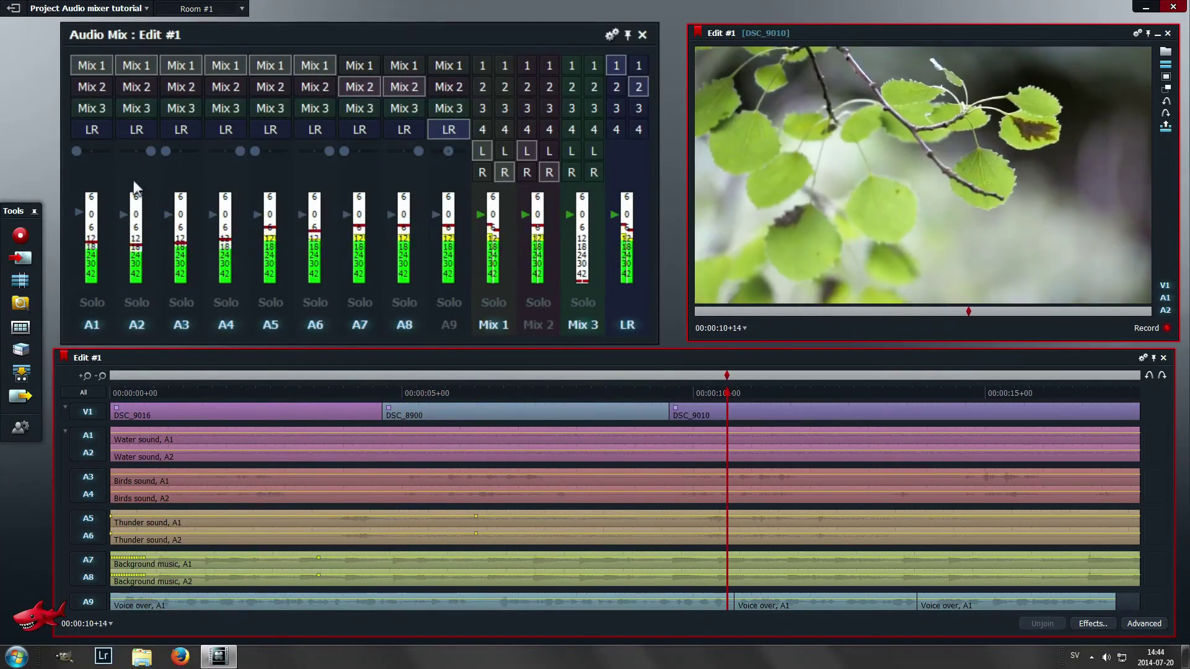
# Step: Restart playback from the beginning of the edit
pyautogui.press('Home')
pyautogui.press('space')
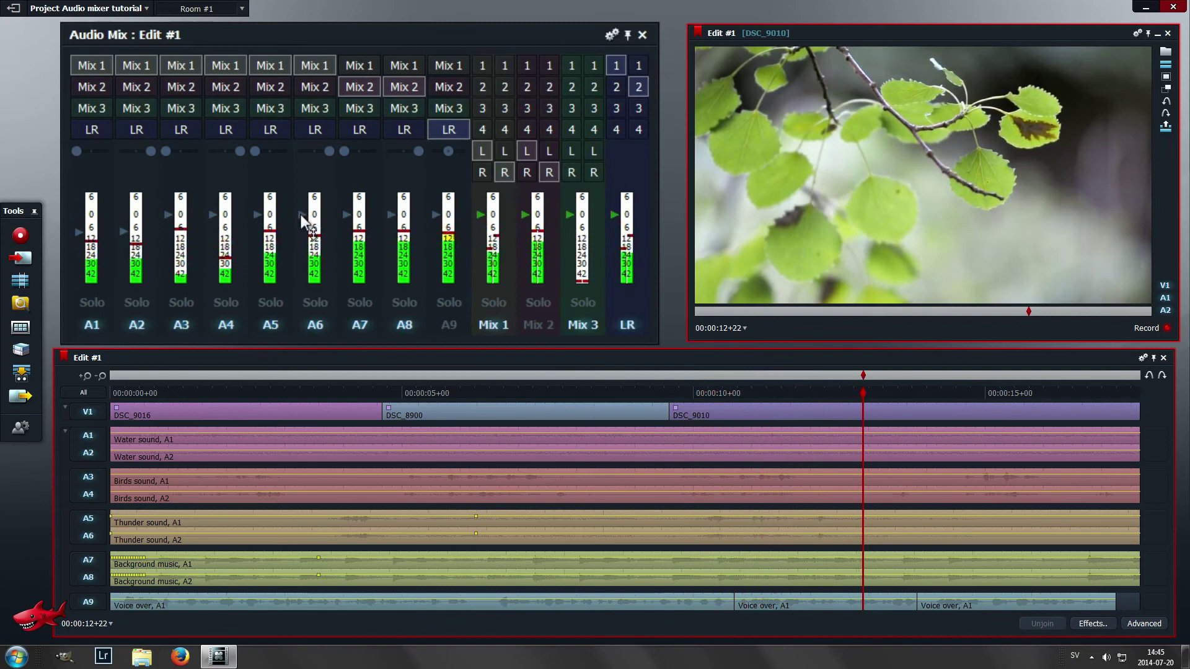
pyautogui.press('Home')
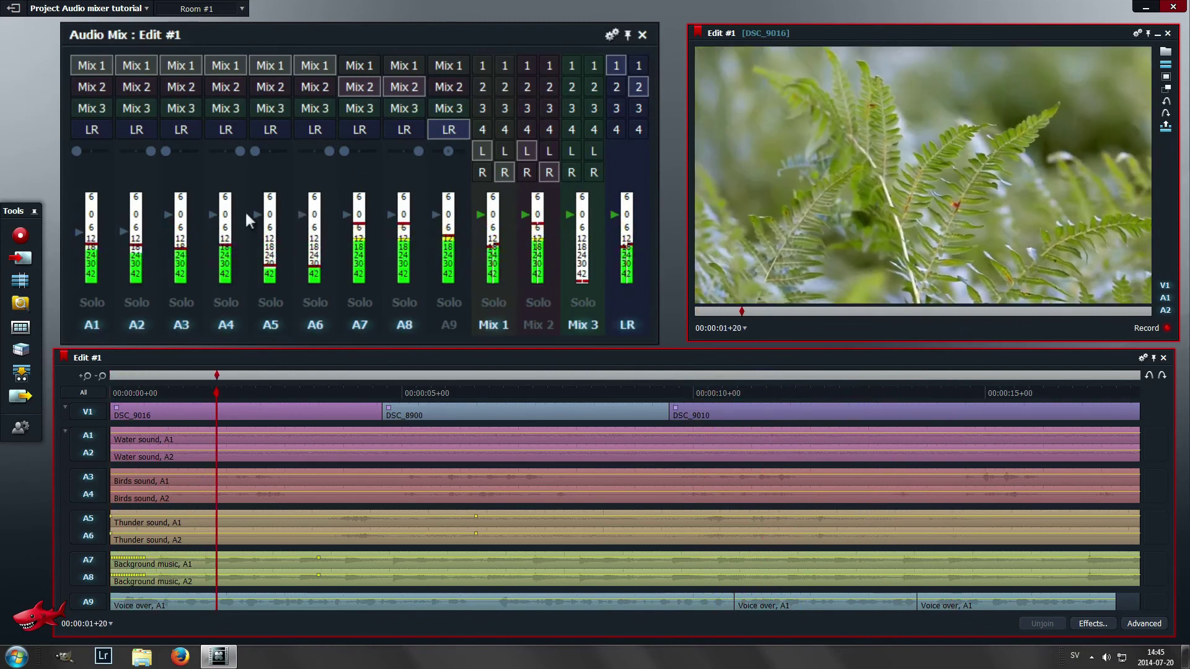
# Step: Pull down the A3/A4 and A5 faders, then stop and return to the start
pyautogui.moveTo(169, 215)
pyautogui.mouseDown()
pyautogui.moveTo(169, 229)
pyautogui.moveTo(214, 233)
pyautogui.moveTo(170, 225)
pyautogui.mouseUp()
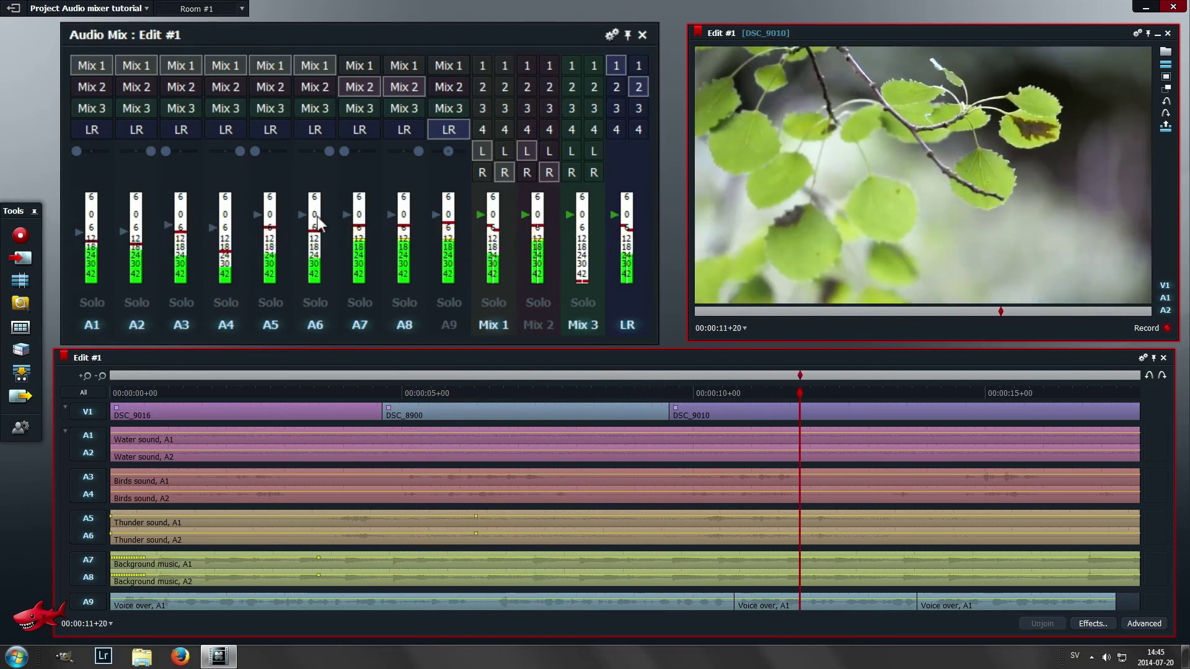
pyautogui.moveTo(260, 217); pyautogui.dragTo(259, 232)
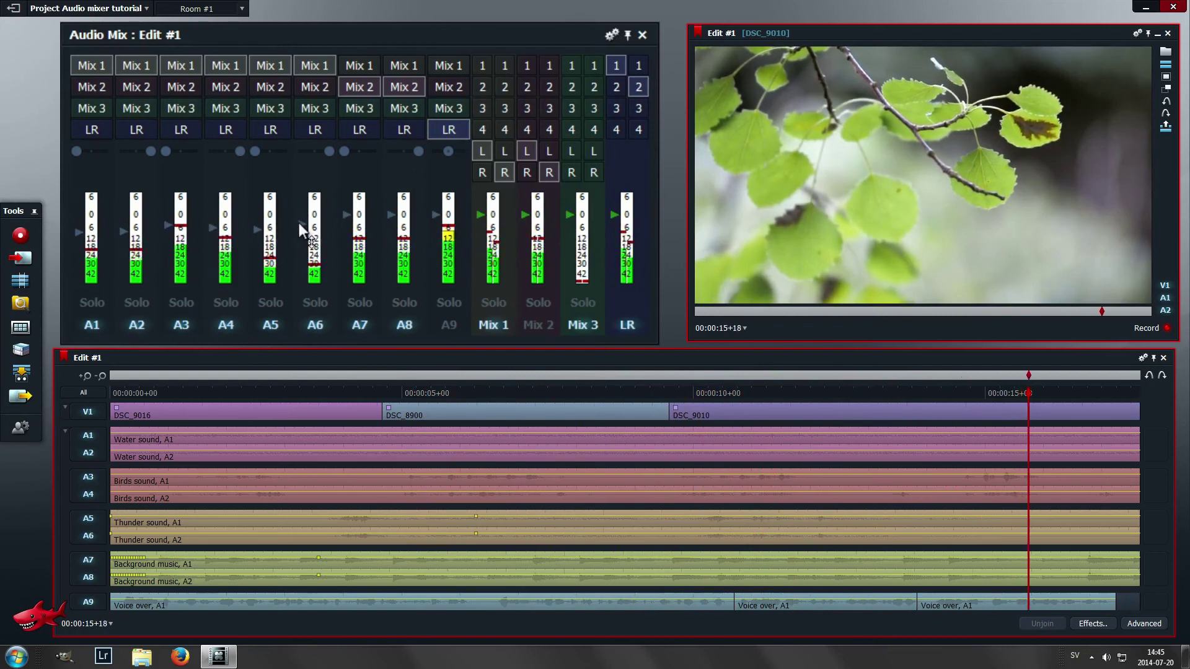
pyautogui.press('Home')
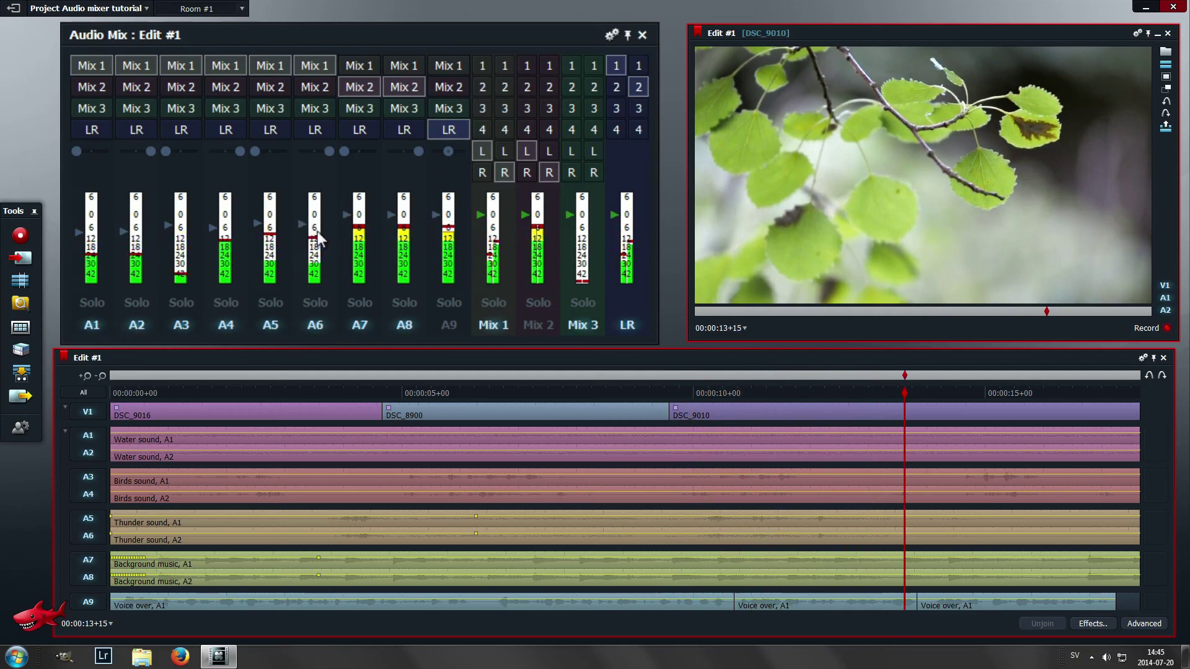
pyautogui.press('space')
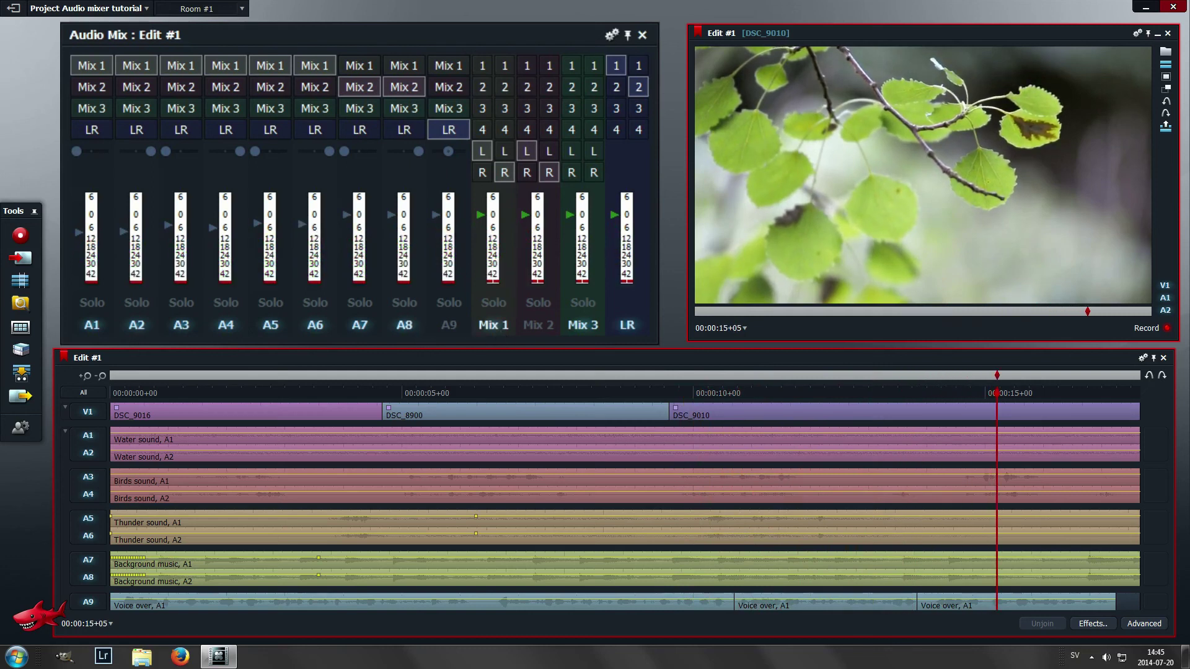
pyautogui.press('Home')
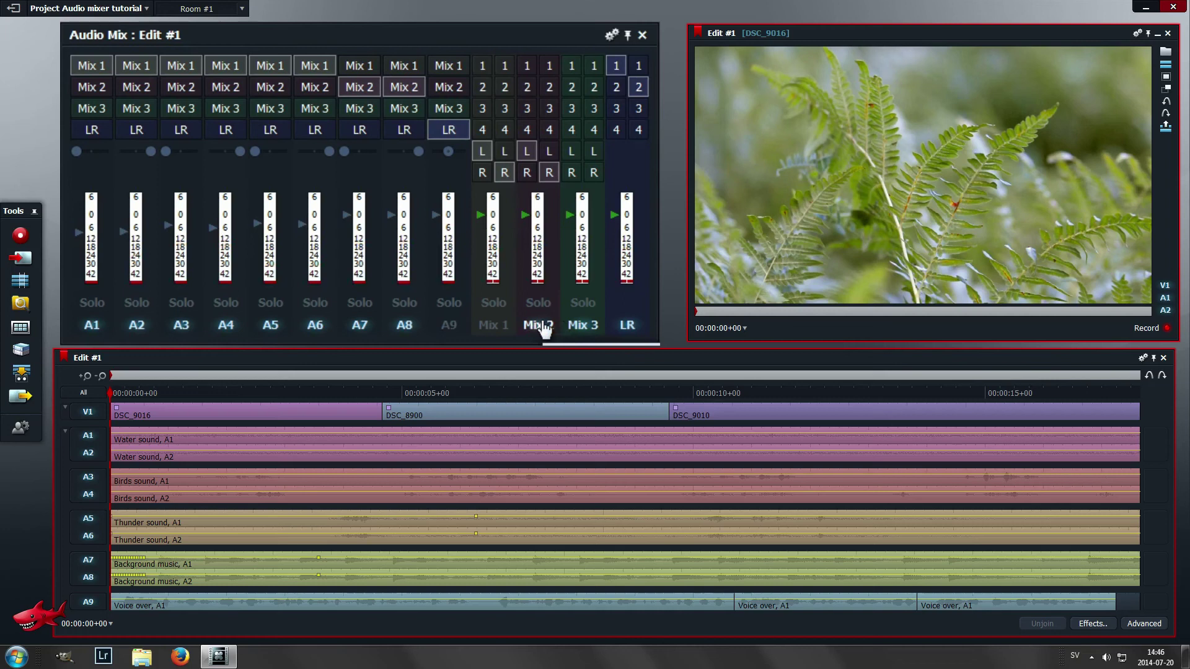
# Step: Play the edit from the start a couple of times to check the balance
pyautogui.press('space')
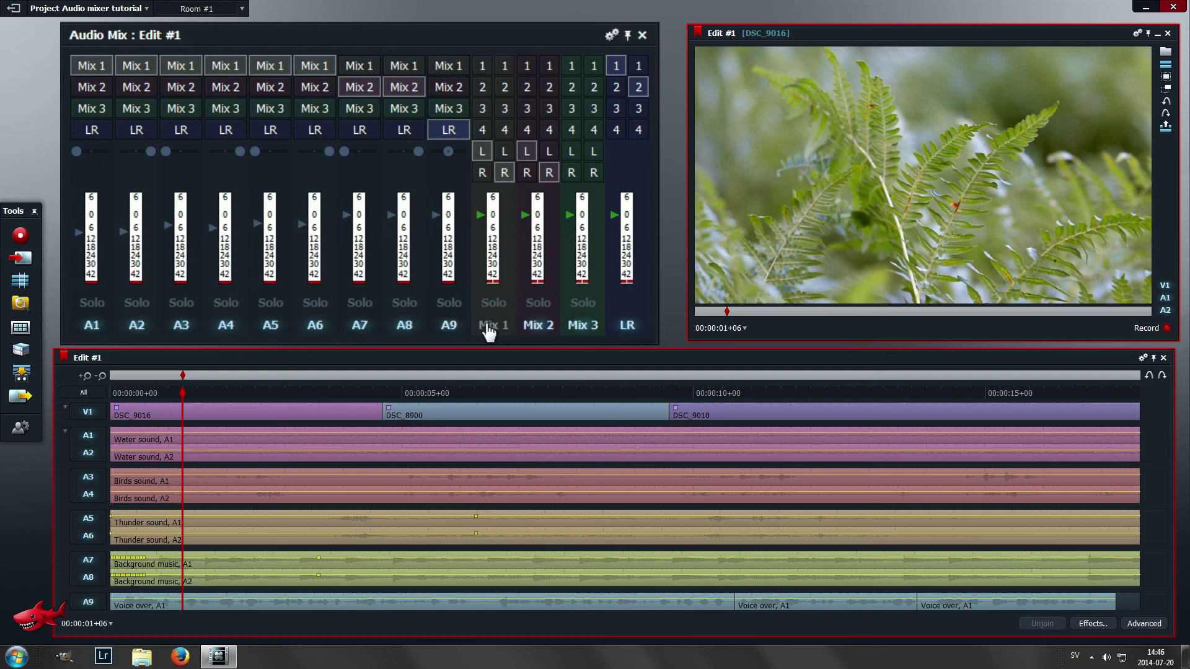
pyautogui.press('Home')
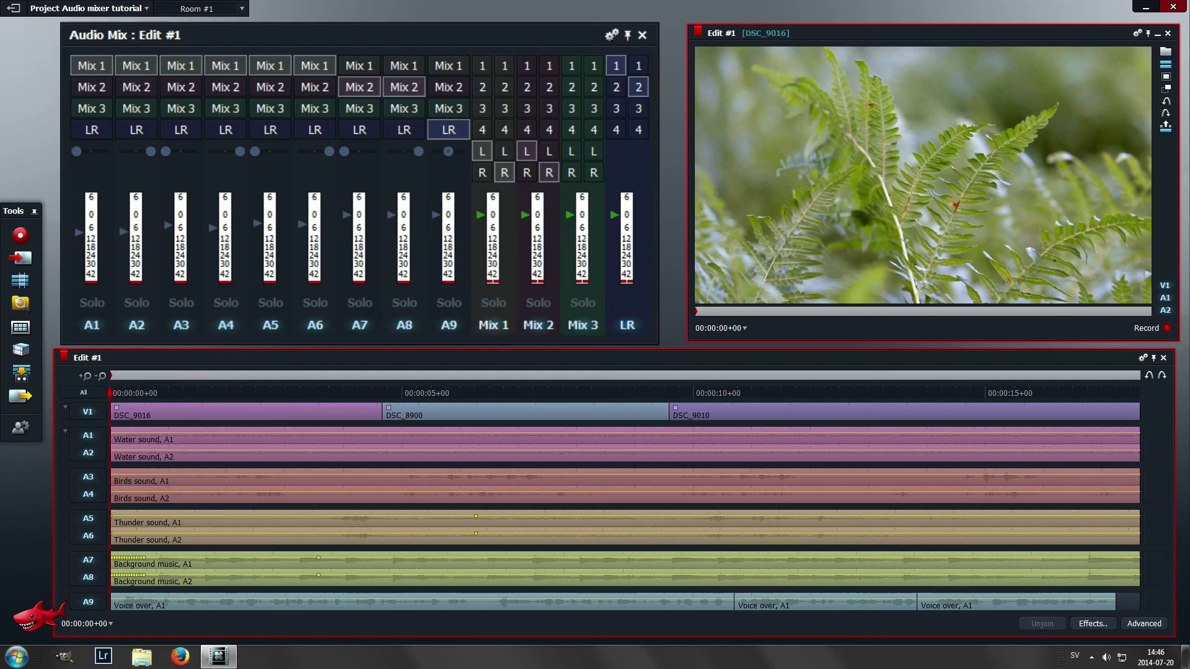
pyautogui.press('space')
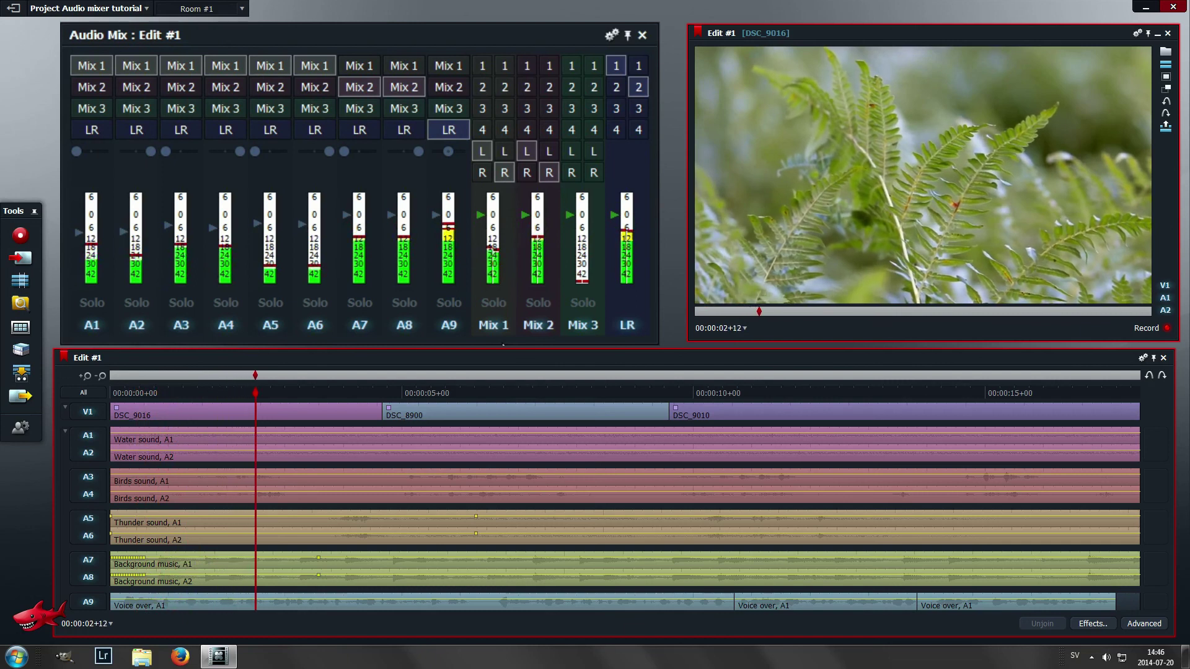
pyautogui.press('space')
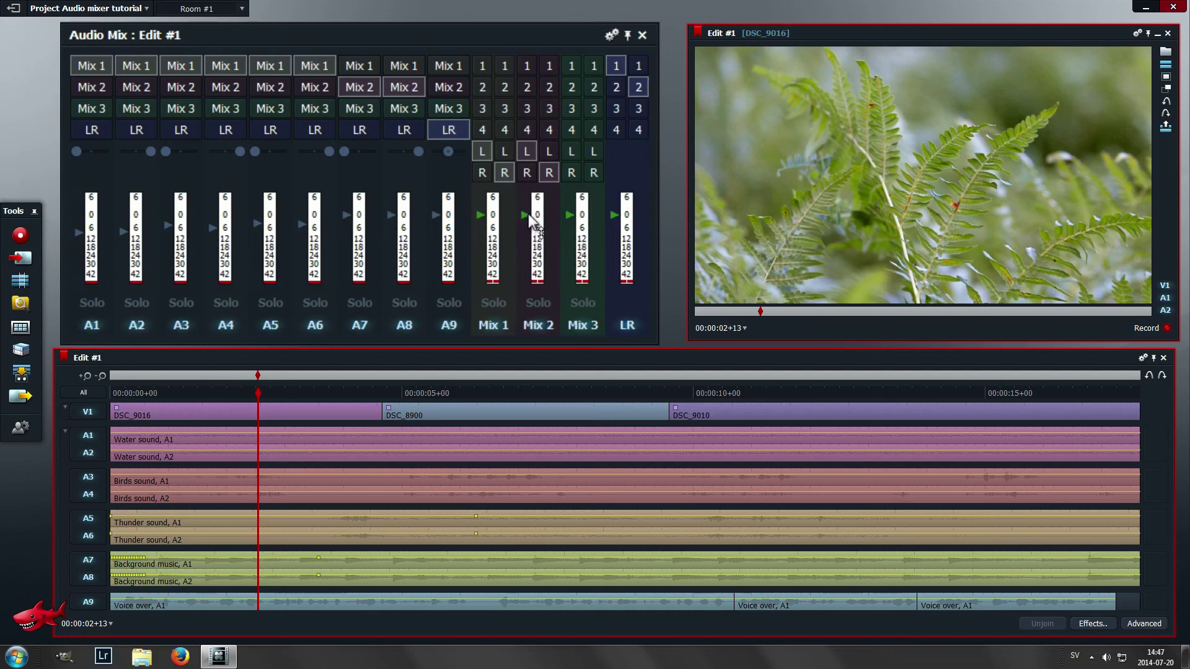
pyautogui.press('Home')
# Step: Adjust the Mix 2 music fader during playback, then stop at 00:00:10+03
pyautogui.press('space')
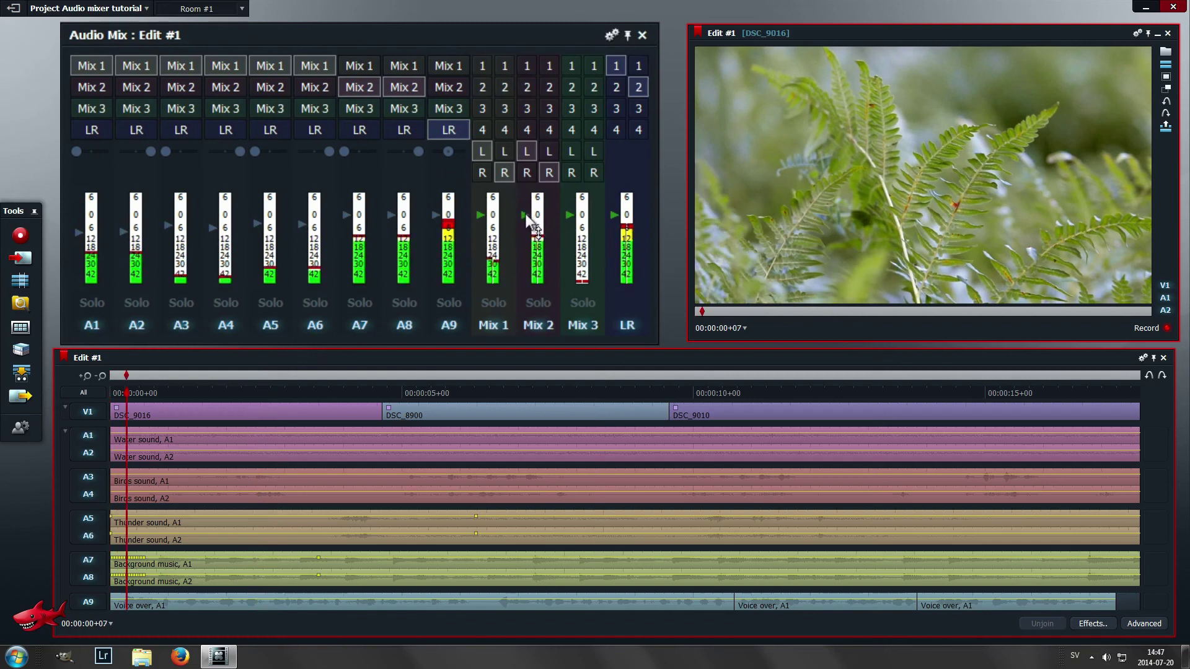
pyautogui.moveTo(523, 244)
pyautogui.mouseDown()
pyautogui.moveTo(521, 265)
pyautogui.moveTo(522, 234)
pyautogui.mouseUp()
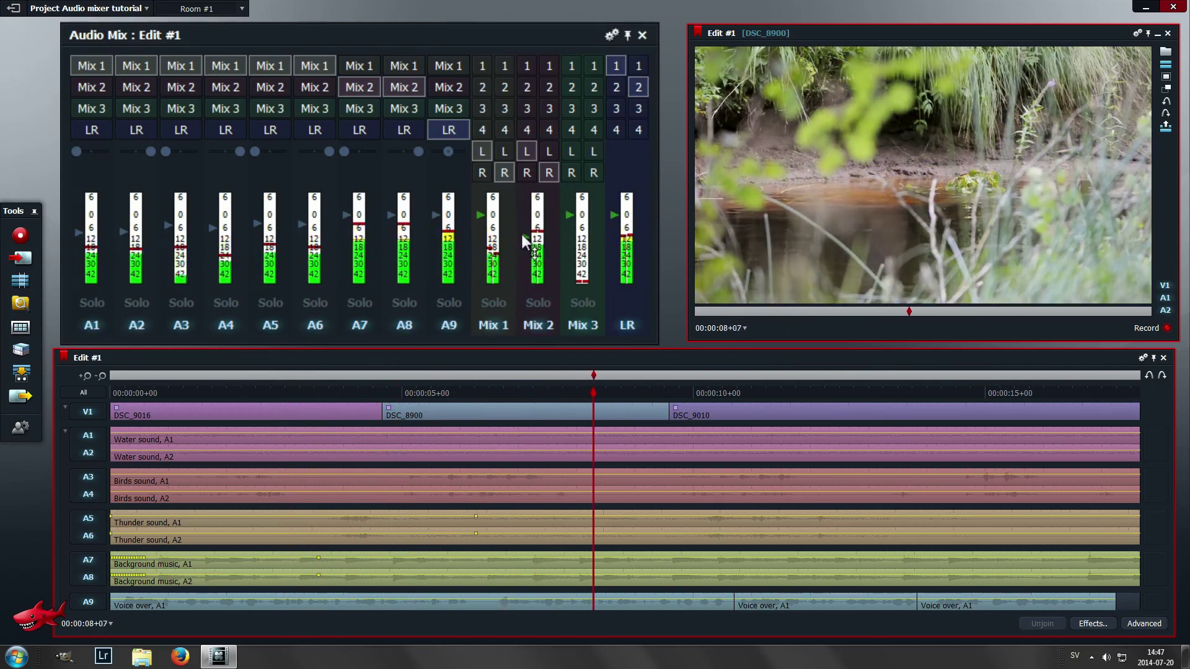
pyautogui.press('space')
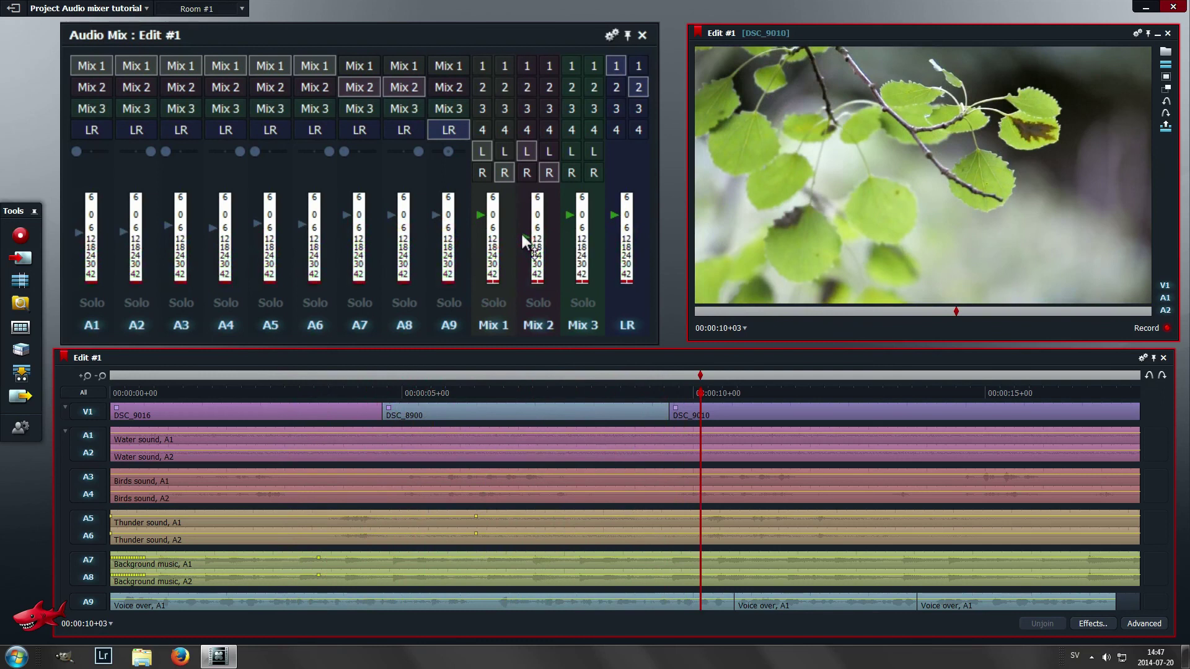
# Step: Scroll over the Audio Mix panel to scale it down to a smaller size
pyautogui.scroll(-3, 522, 234)
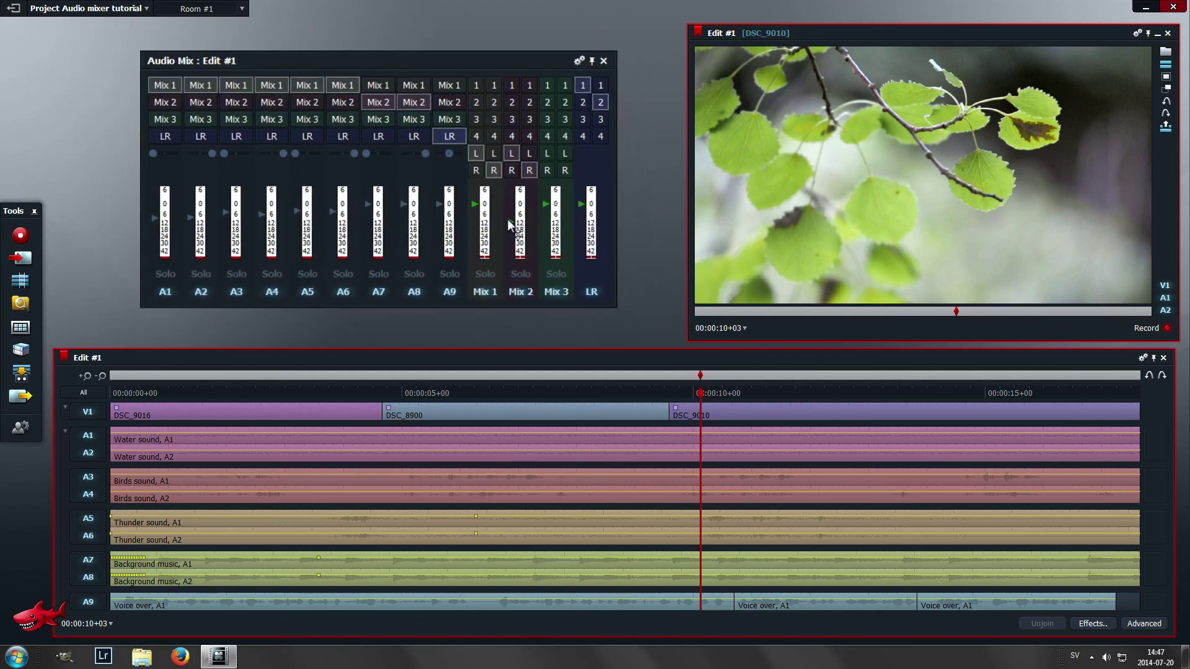